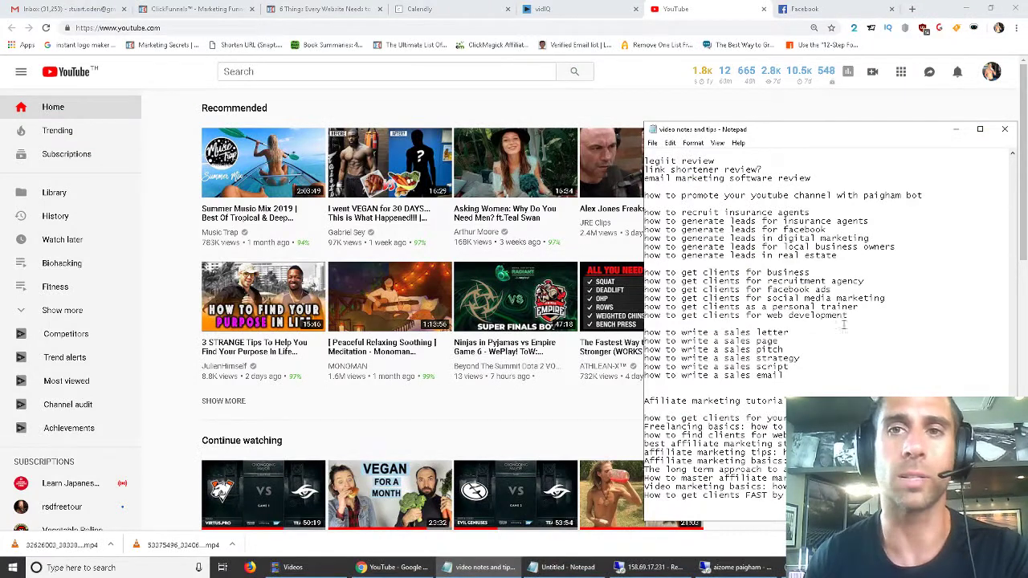
# Switch the browser from YouTube to the Facebook news feed tab.
pyautogui.click(853, 14)
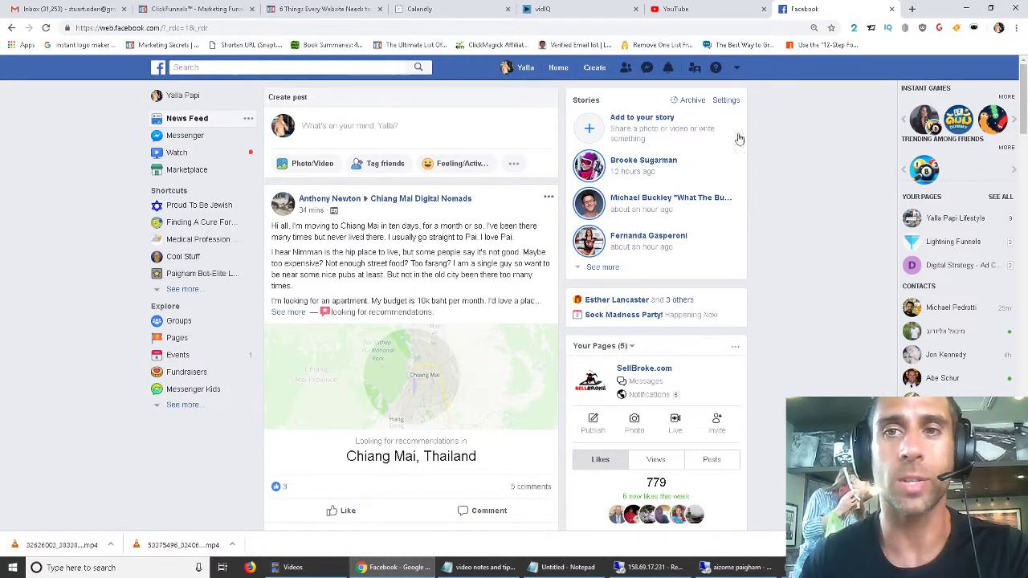
# Open Facebook's search box to list recent searches such as 'small business' and 'digital nomad entrepreneurs'.
pyautogui.click(737, 68)
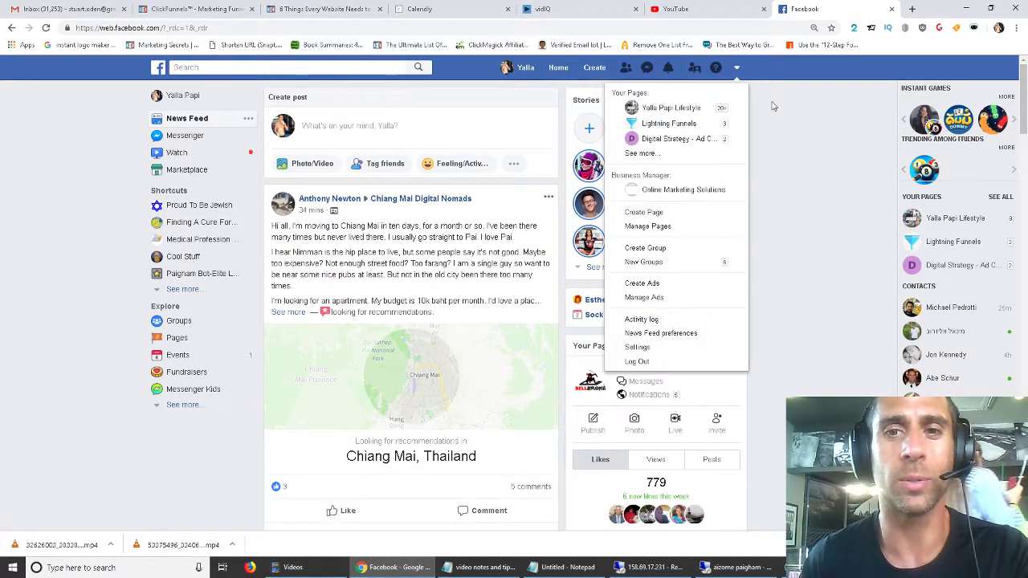
pyautogui.click(797, 152)
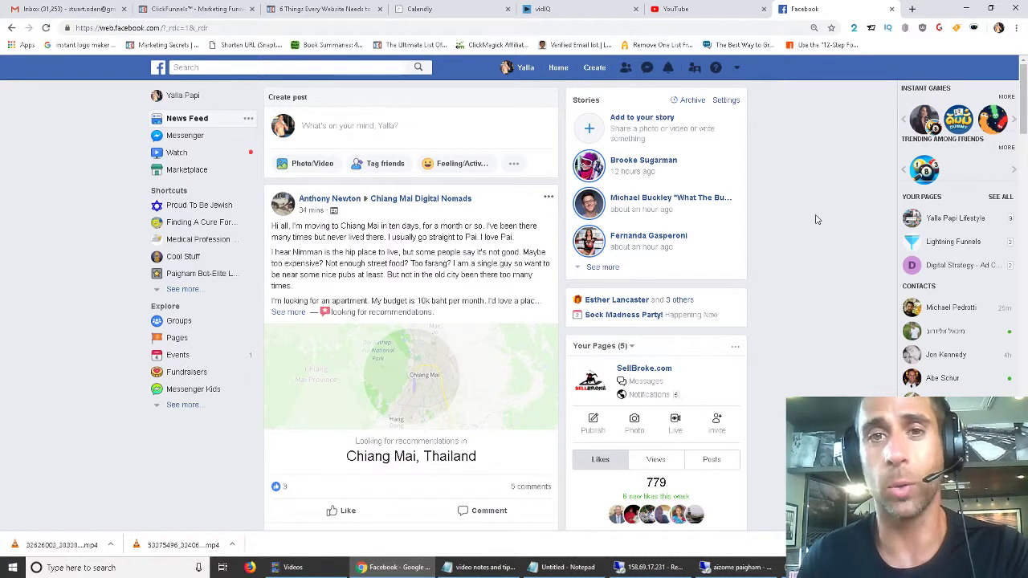
pyautogui.click(736, 68)
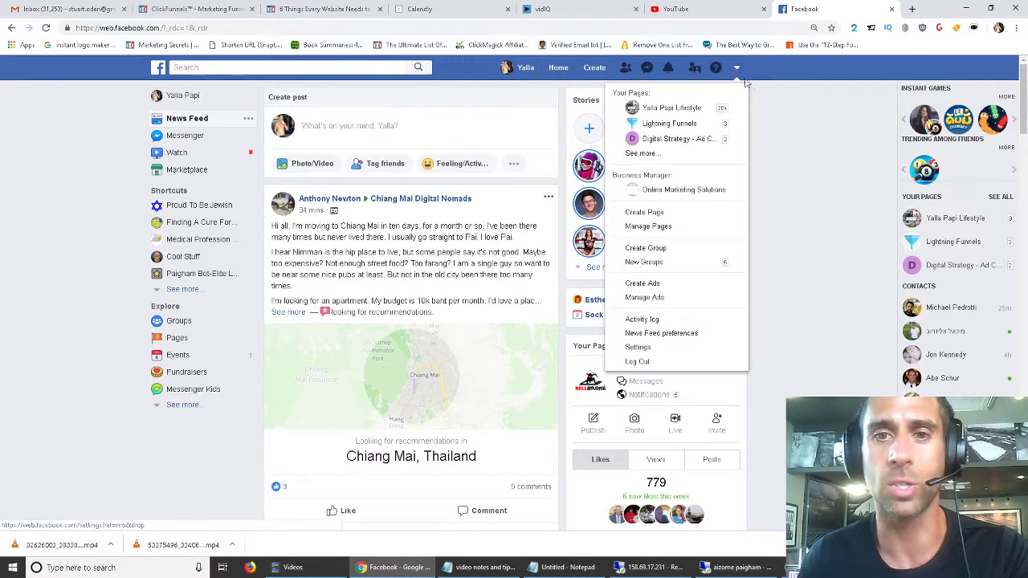
pyautogui.click(805, 212)
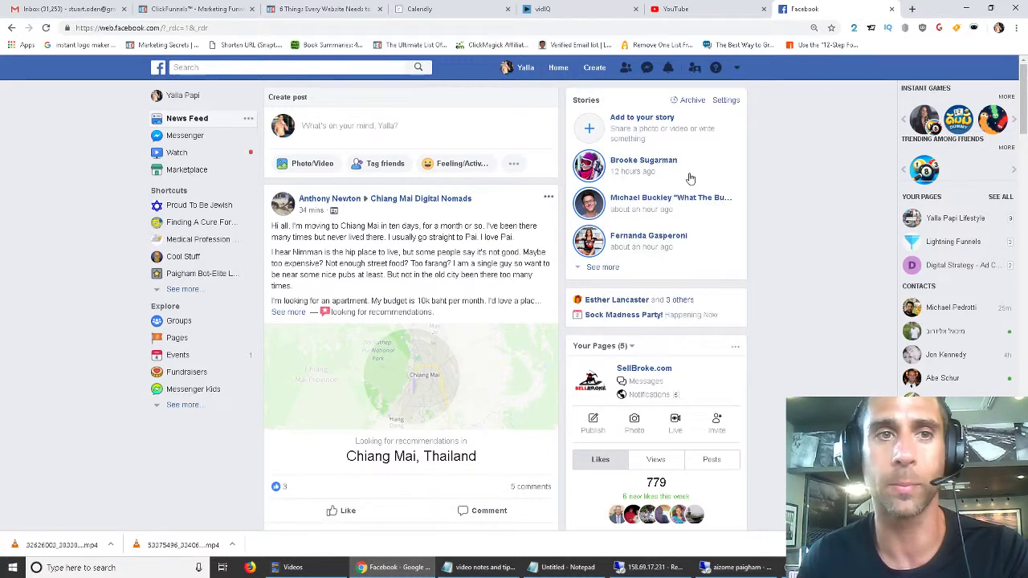
pyautogui.click(229, 69)
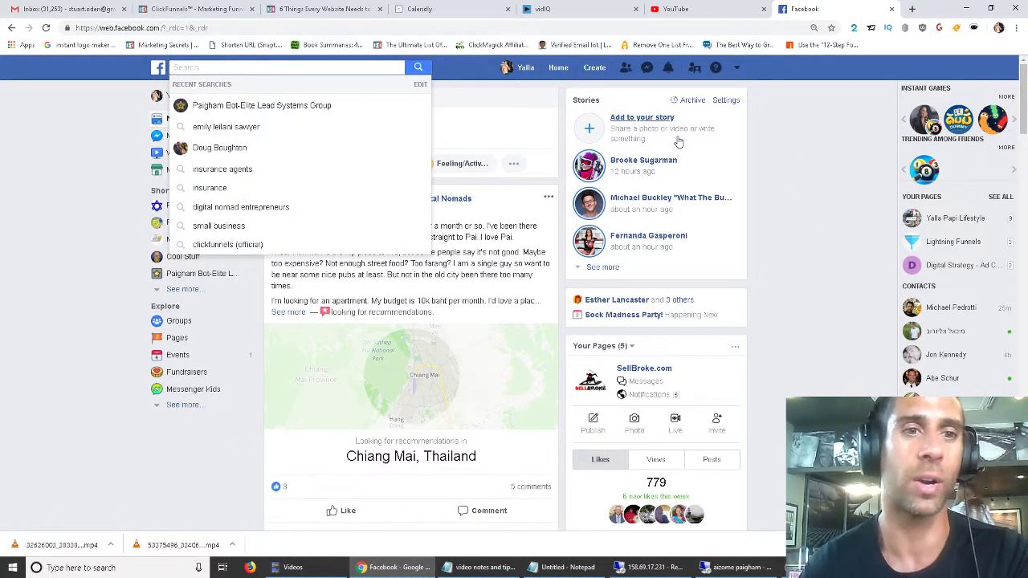
# Rerun the 'small business' search and open two small business groups in background tabs.
pyautogui.click(231, 226)
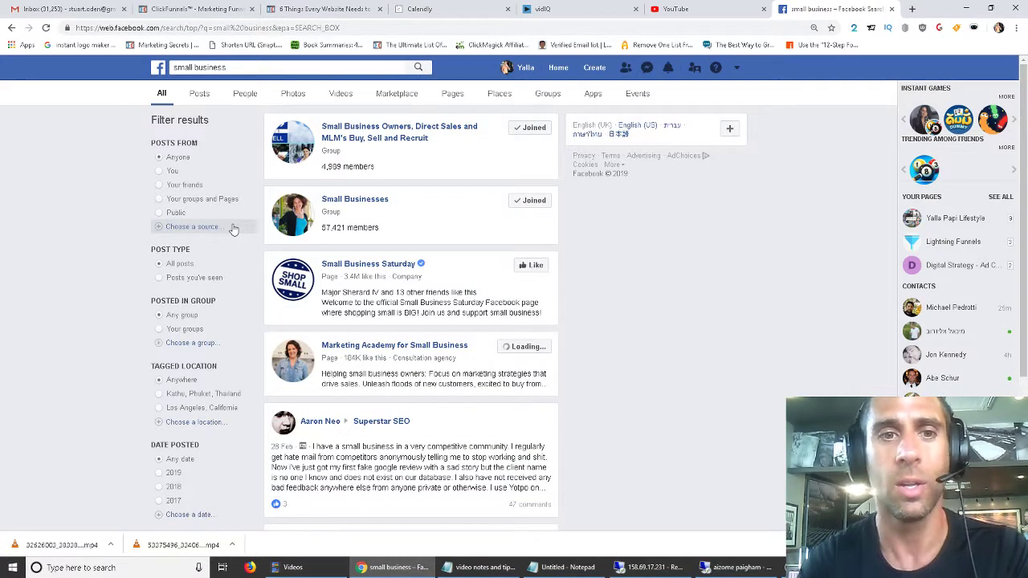
pyautogui.middleClick(365, 208)
pyautogui.middleClick(357, 138)
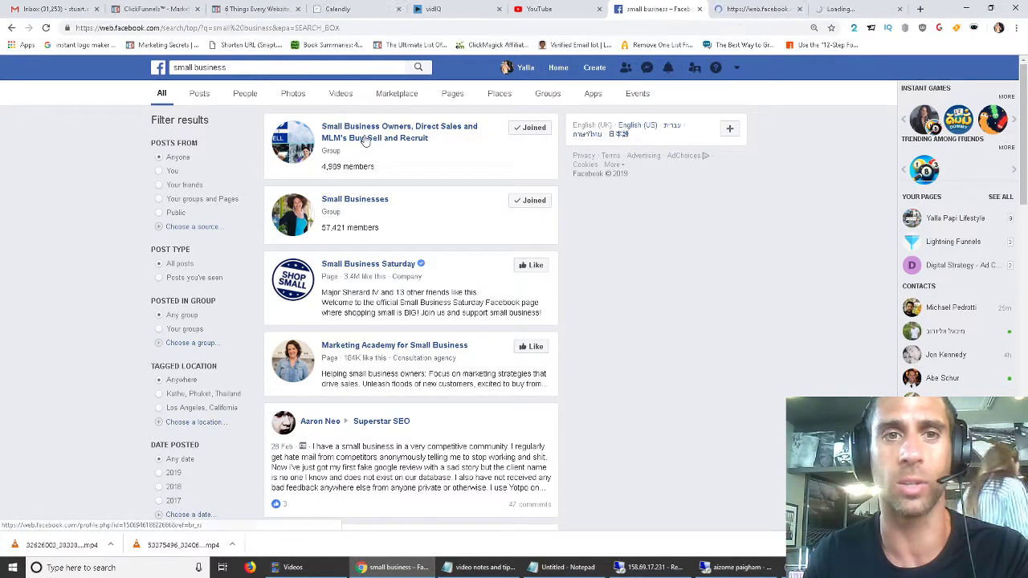
# Browse the Small Businesses group's posts, then close both group tabs.
pyautogui.click(749, 10)
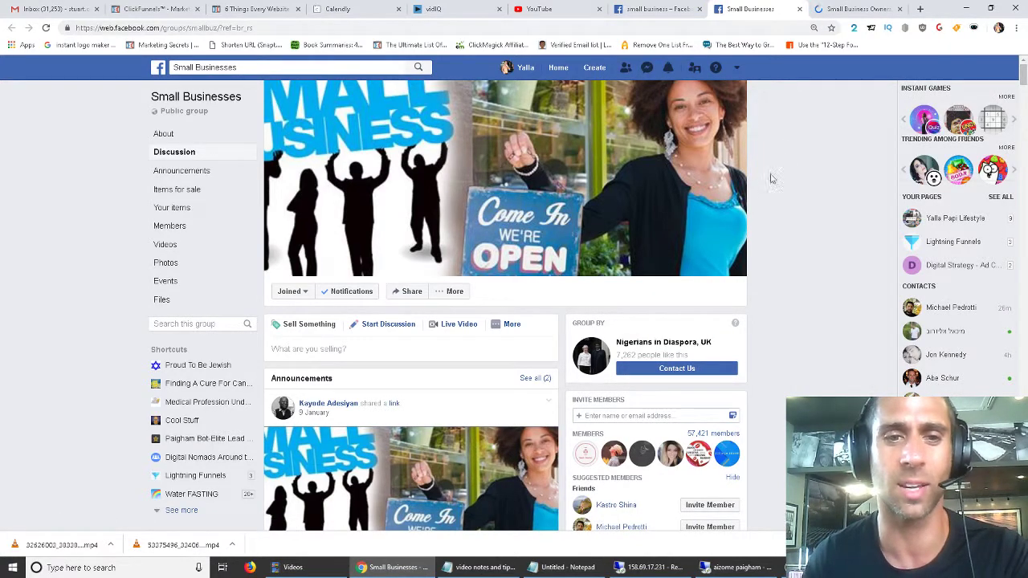
pyautogui.scroll(-3, 769, 178)
pyautogui.scroll(-1, 652, 247)
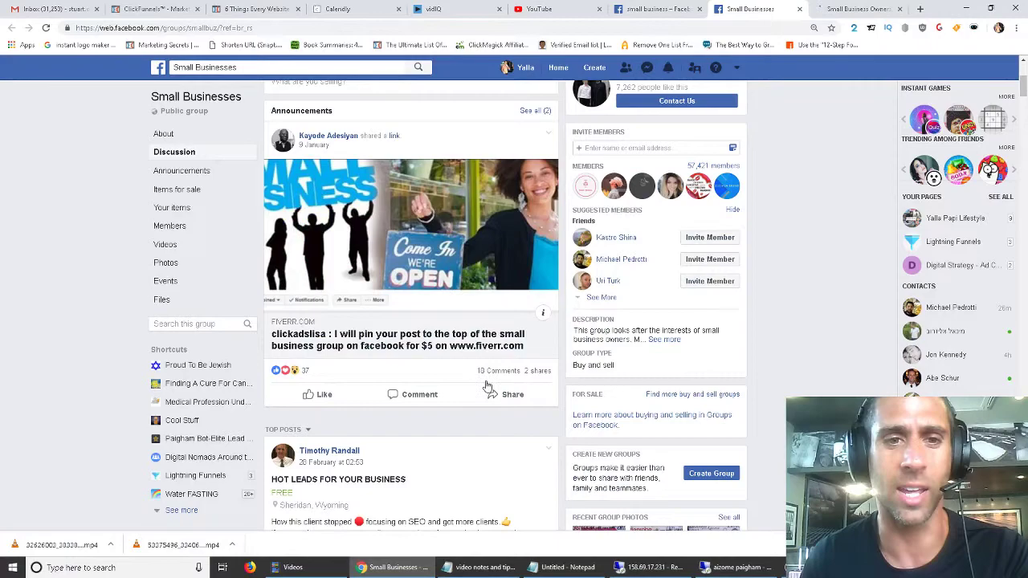
pyautogui.scroll(-6, 466, 281)
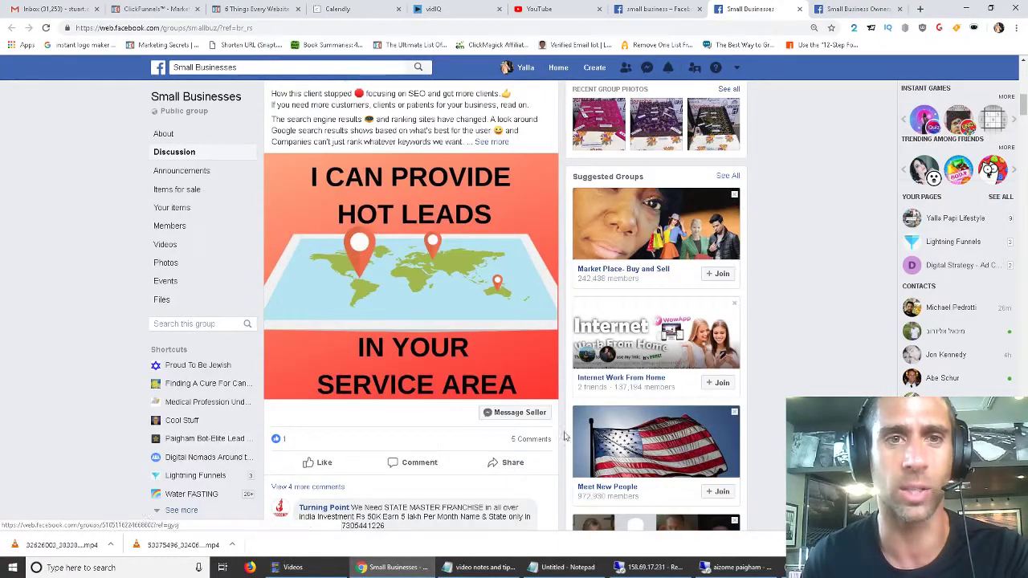
pyautogui.scroll(-8, 497, 384)
pyautogui.scroll(-3, 497, 385)
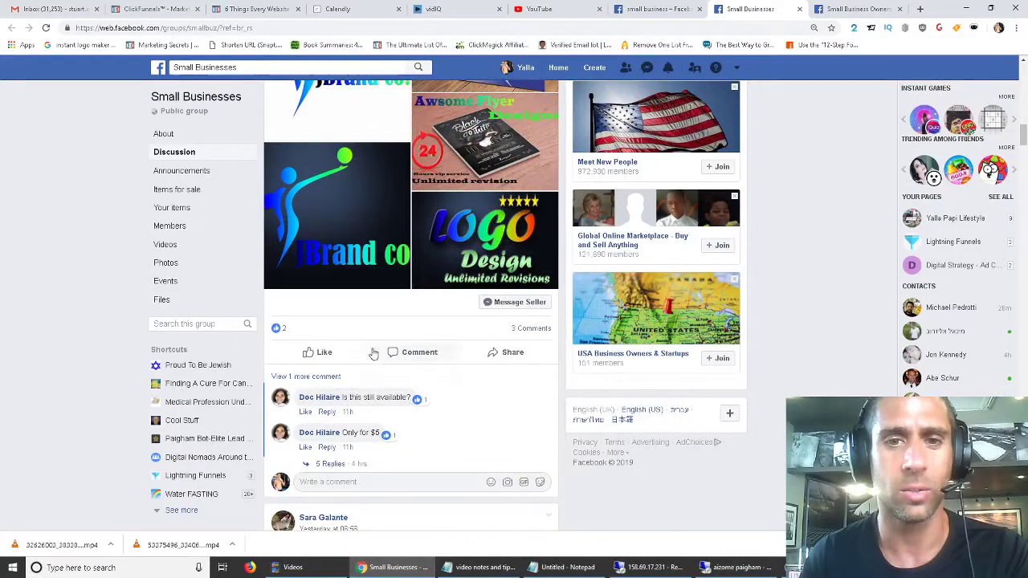
pyautogui.scroll(-3, 490, 394)
pyautogui.scroll(-3, 458, 401)
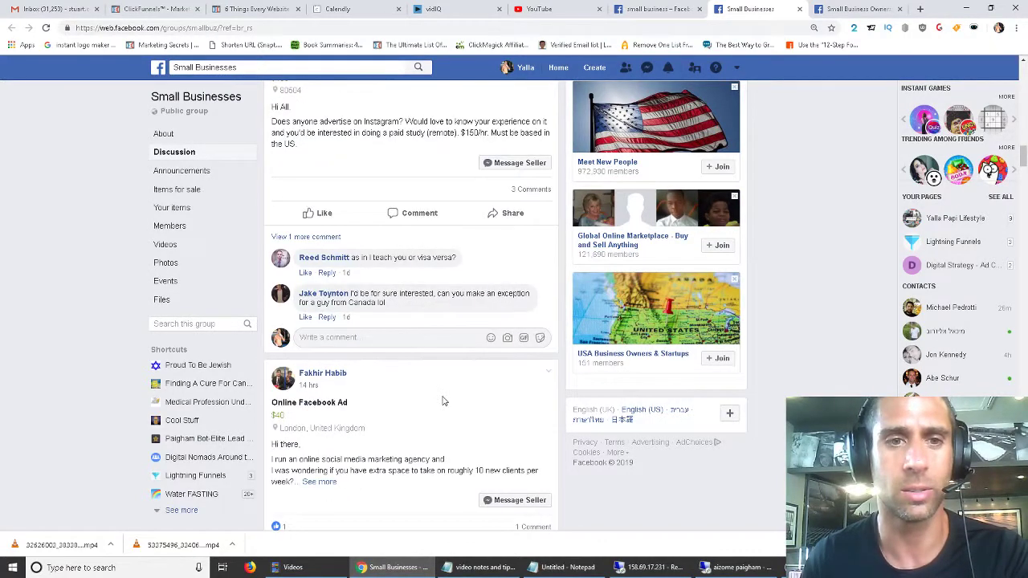
pyautogui.scroll(-3, 438, 278)
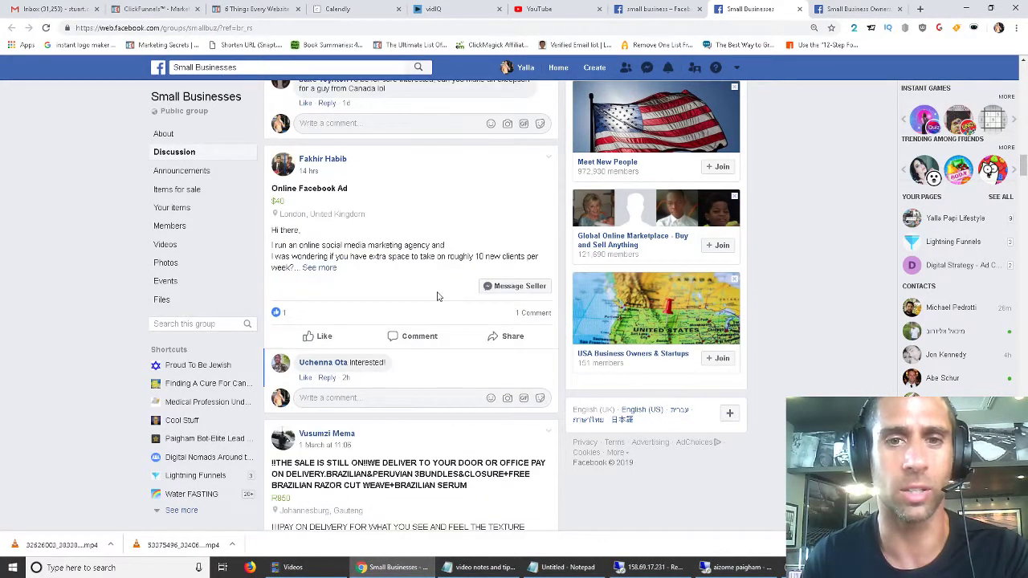
pyautogui.middleClick(743, 9)
pyautogui.middleClick(744, 9)
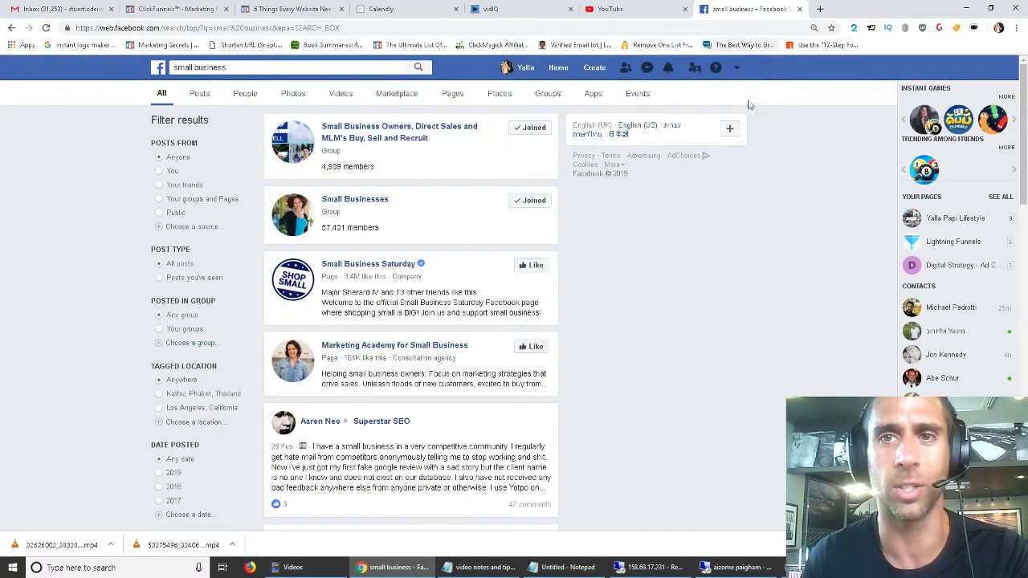
# Search for 'carnivore diet' and open the Carnivore Diet For Beginners group in a new tab.
pyautogui.click(262, 65)
pyautogui.write('can')
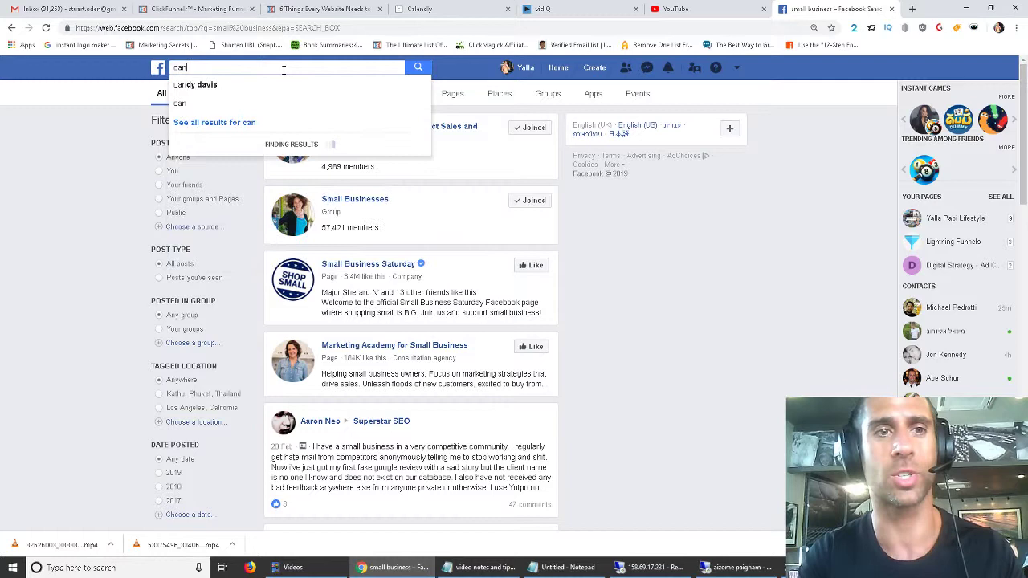
pyautogui.write('nivore diet')
pyautogui.press('Return')
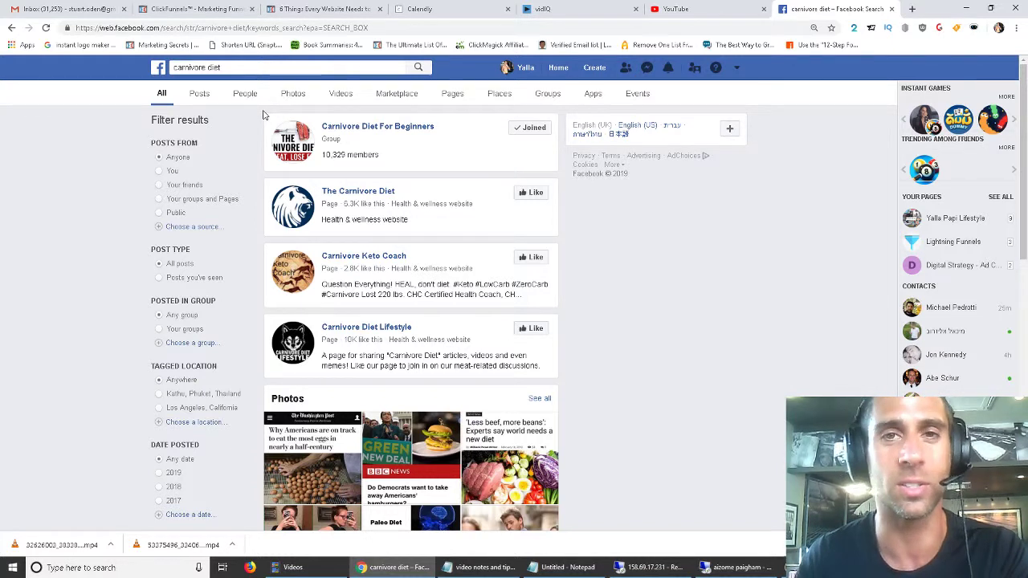
pyautogui.keyDown('ctrl'); pyautogui.click(404, 129); pyautogui.keyUp('ctrl')
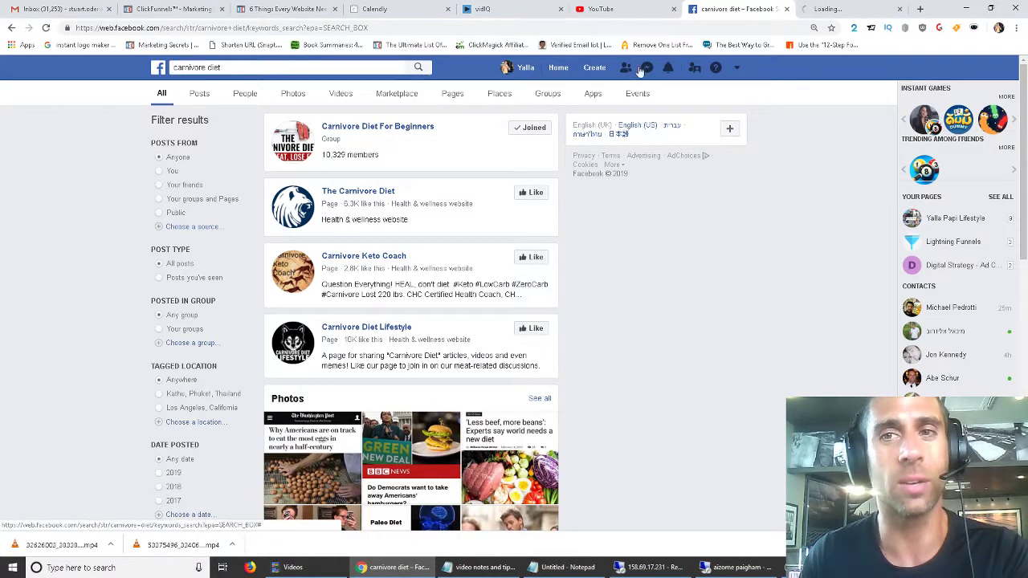
pyautogui.click(812, 10)
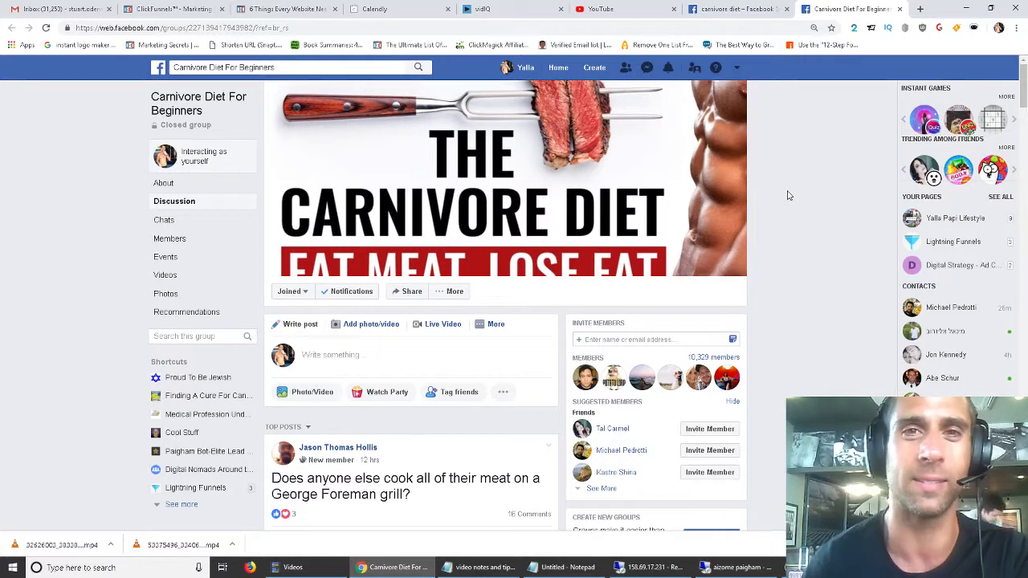
pyautogui.scroll(-4, 452, 413)
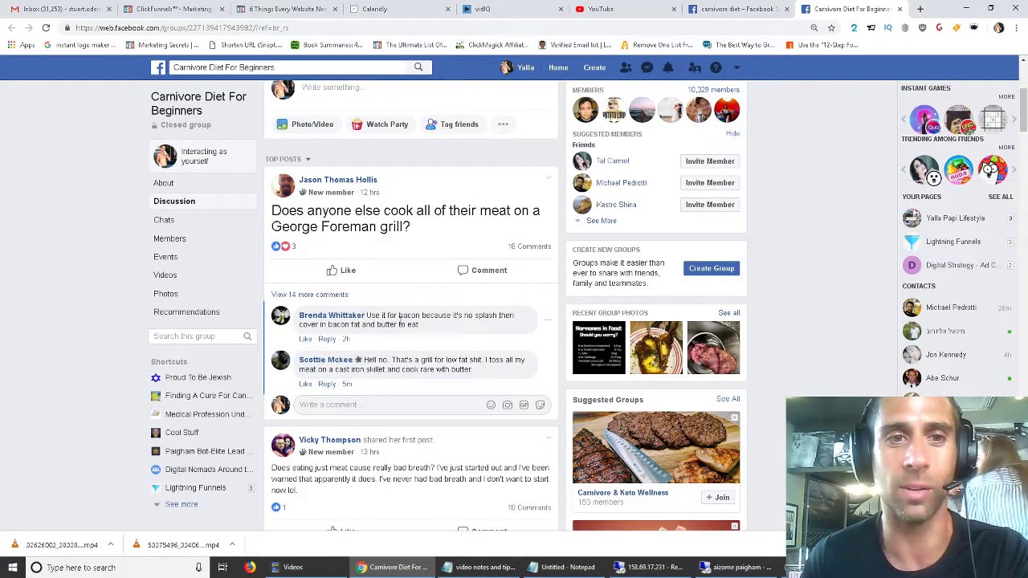
pyautogui.scroll(1, 775, 249)
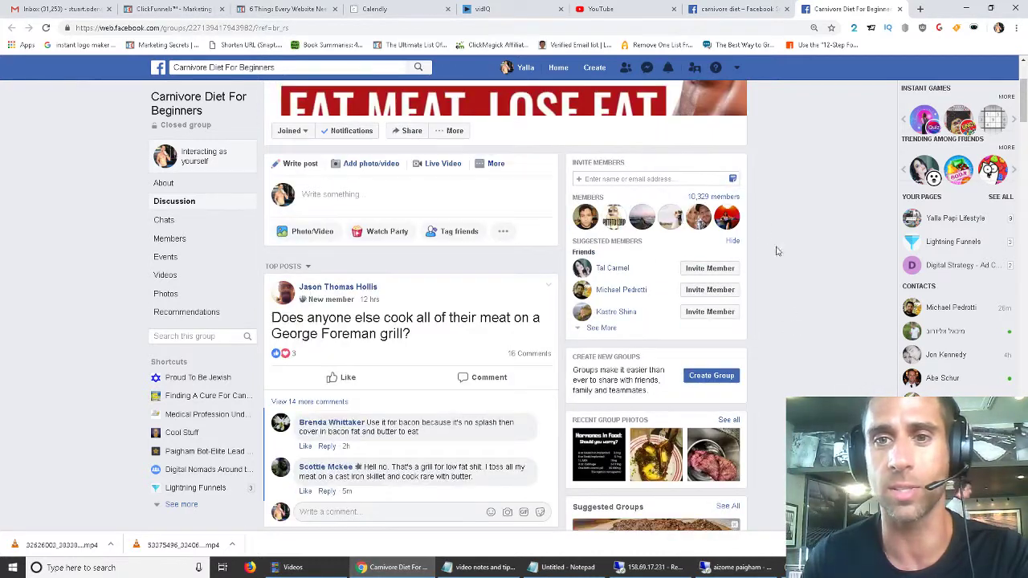
pyautogui.scroll(-1, 404, 350)
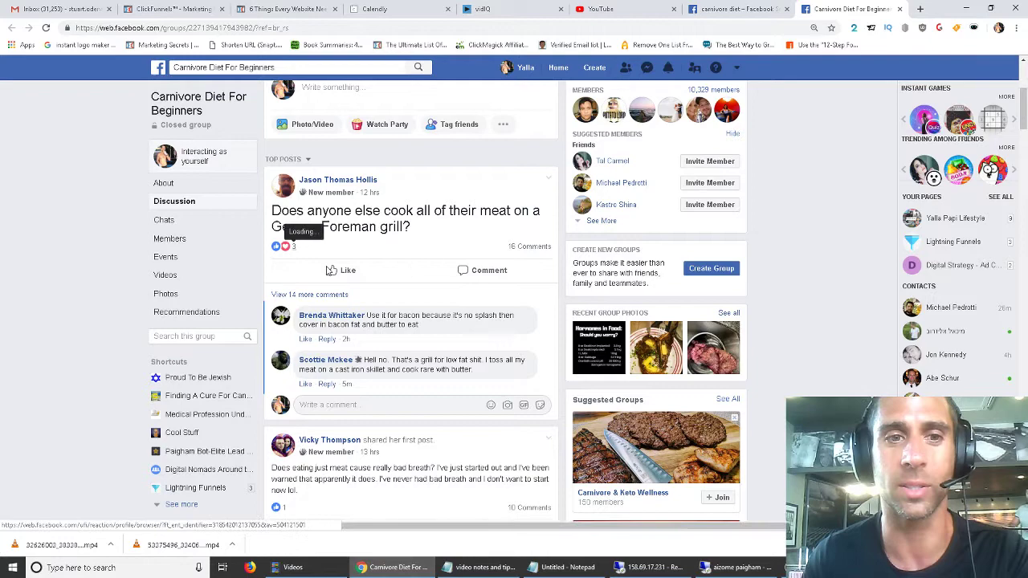
pyautogui.scroll(-2, 380, 295)
pyautogui.scroll(-2, 380, 296)
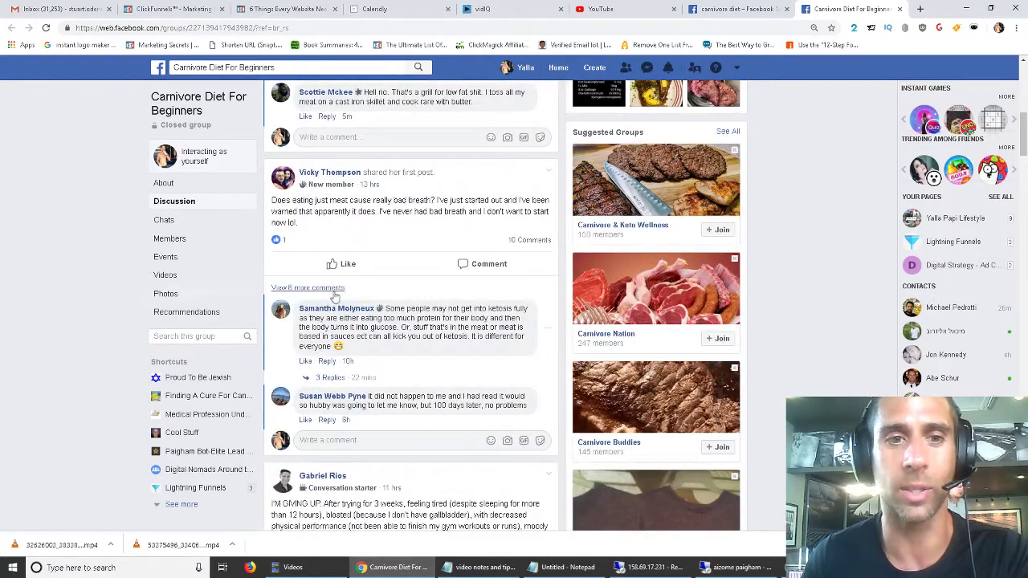
pyautogui.scroll(-2, 372, 324)
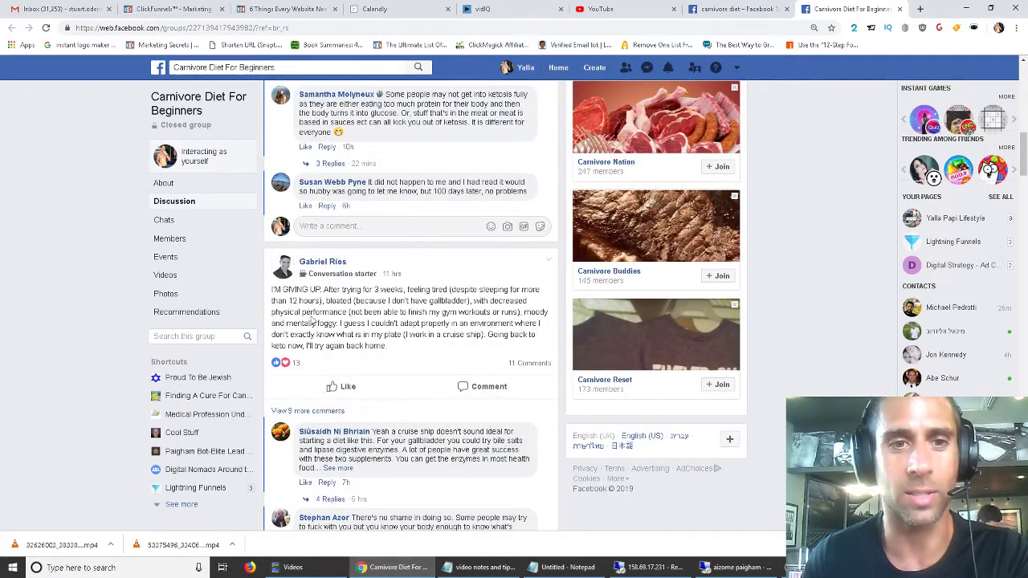
pyautogui.scroll(-3, 425, 341)
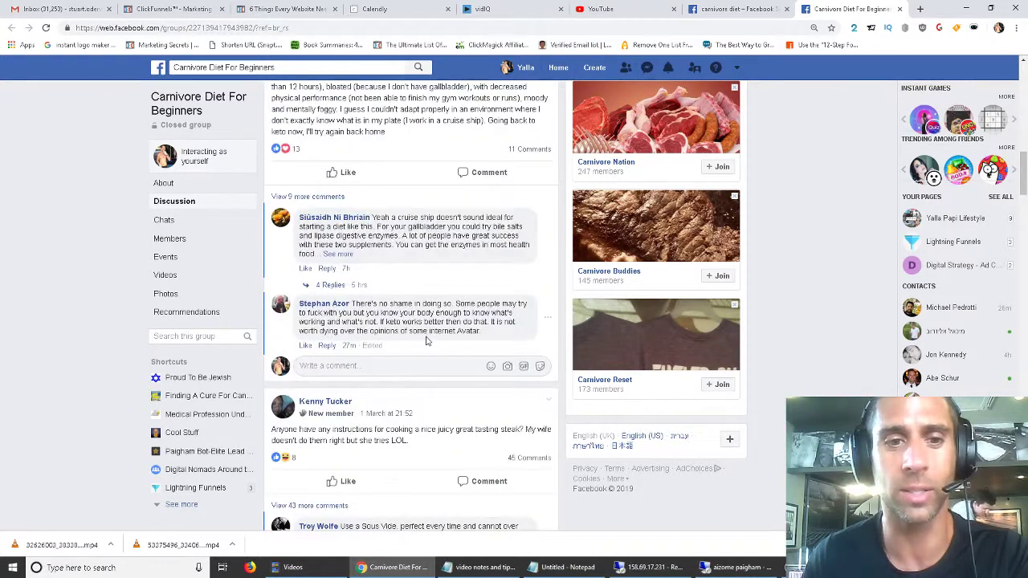
pyautogui.scroll(-2, 425, 341)
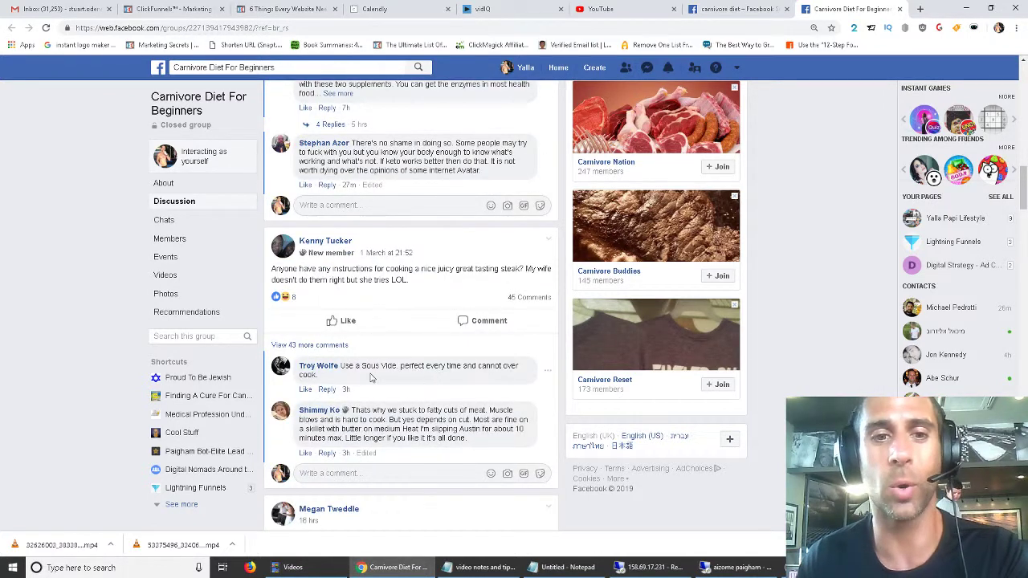
pyautogui.moveTo(371, 378); pyautogui.dragTo(344, 366)
pyautogui.click(344, 365)
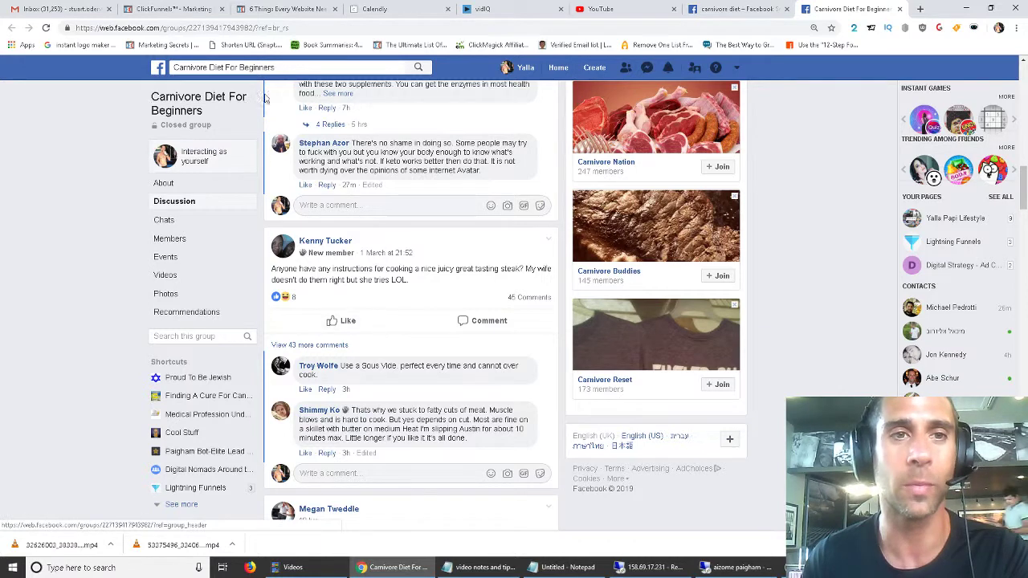
# Search Facebook for 'plumber' and filter the results to groups.
pyautogui.click(280, 69)
pyautogui.press('BackSpace')
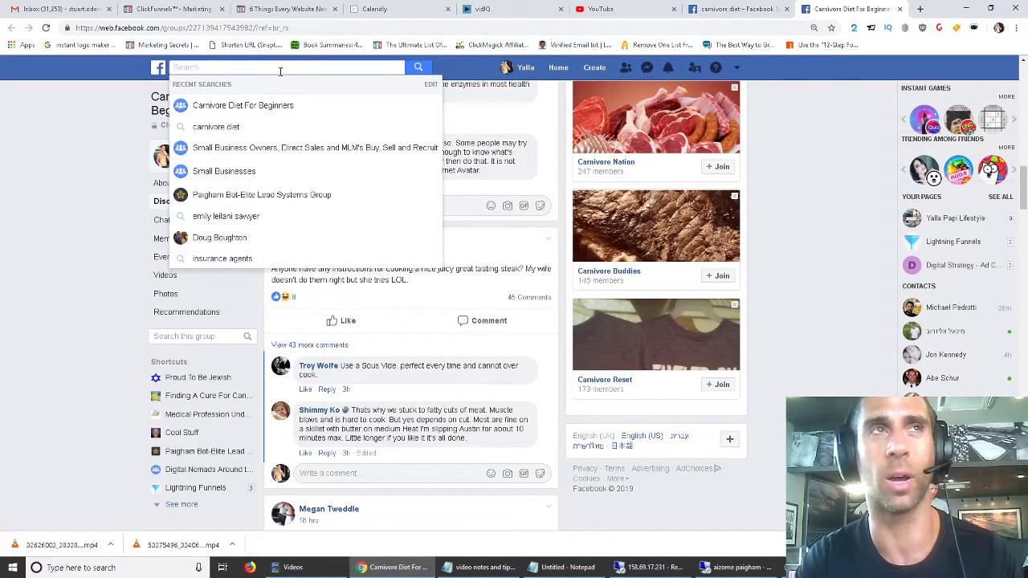
pyautogui.write('plumber')
pyautogui.press('Return')
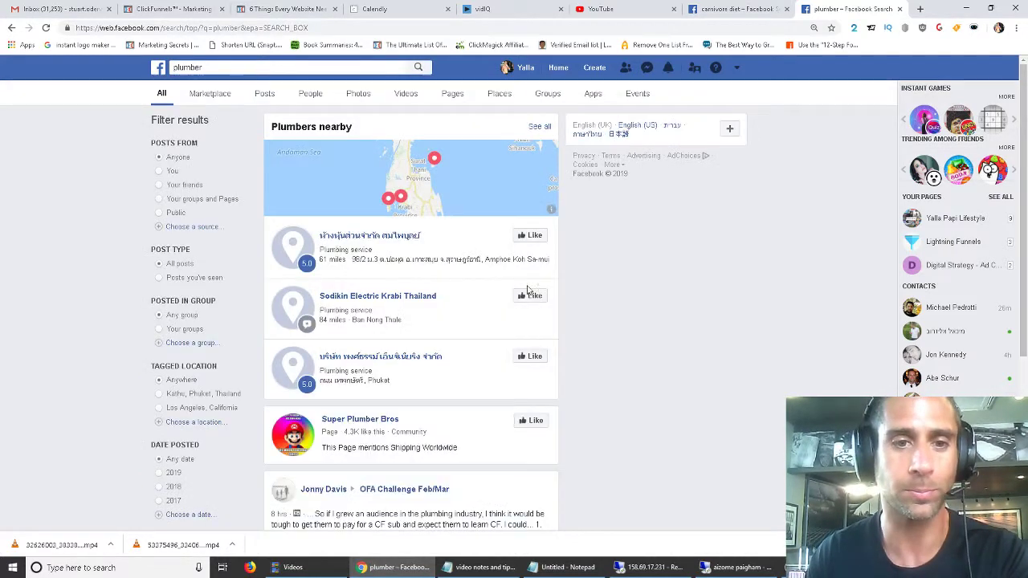
pyautogui.scroll(-3, 618, 295)
pyautogui.scroll(-1, 618, 295)
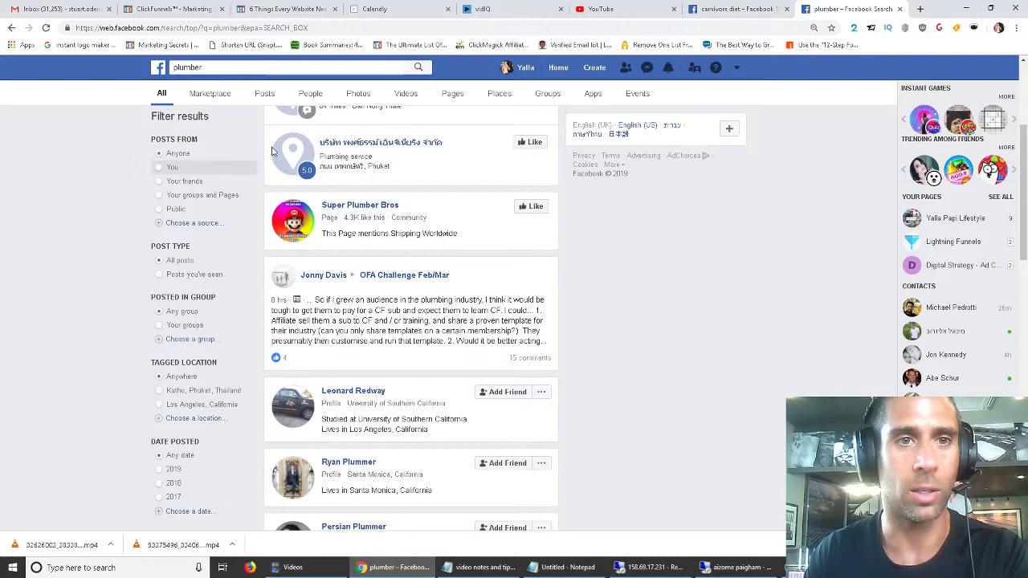
pyautogui.click(544, 95)
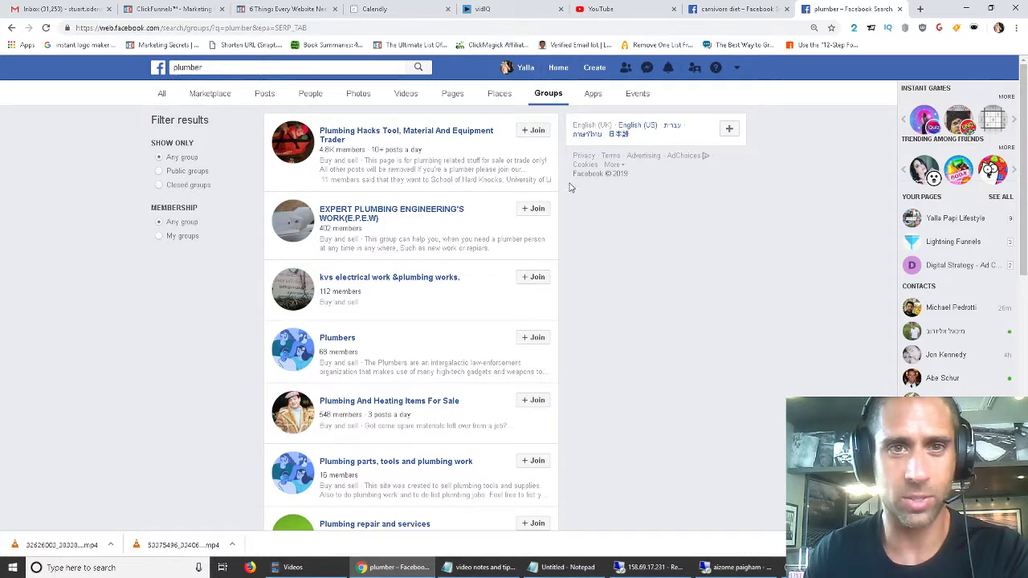
# Request to join Plumbing Hacks Tool, Material And Equipment Trader, answering 'yes' to both questions.
pyautogui.click(535, 131)
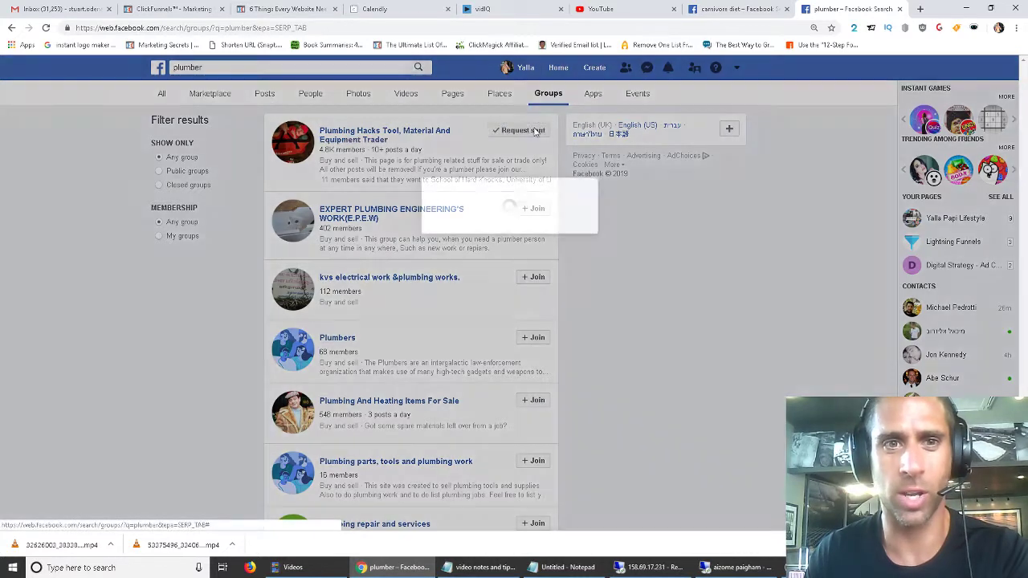
pyautogui.click(562, 268)
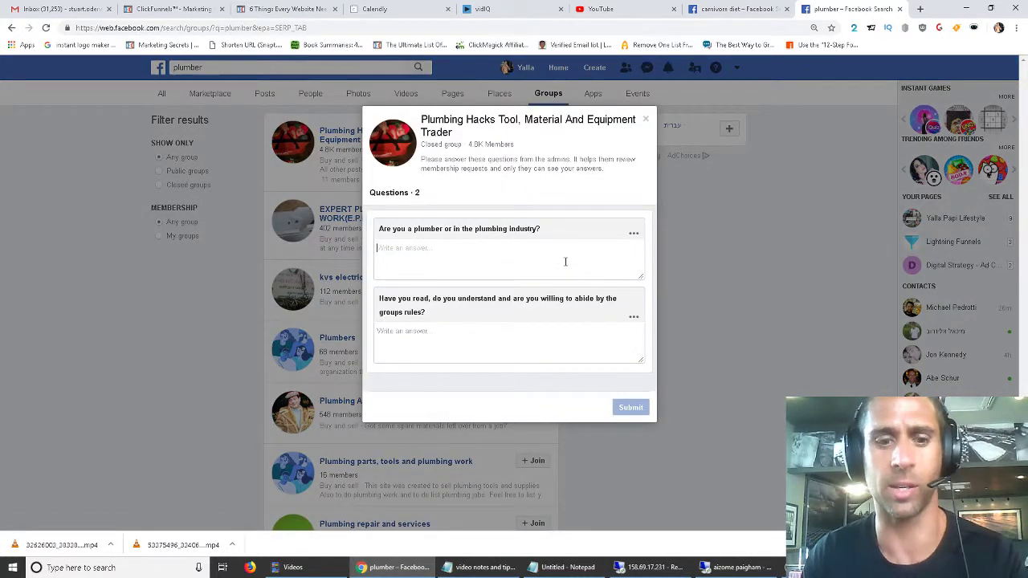
pyautogui.write('yes')
pyautogui.click(527, 330)
pyautogui.write('yes')
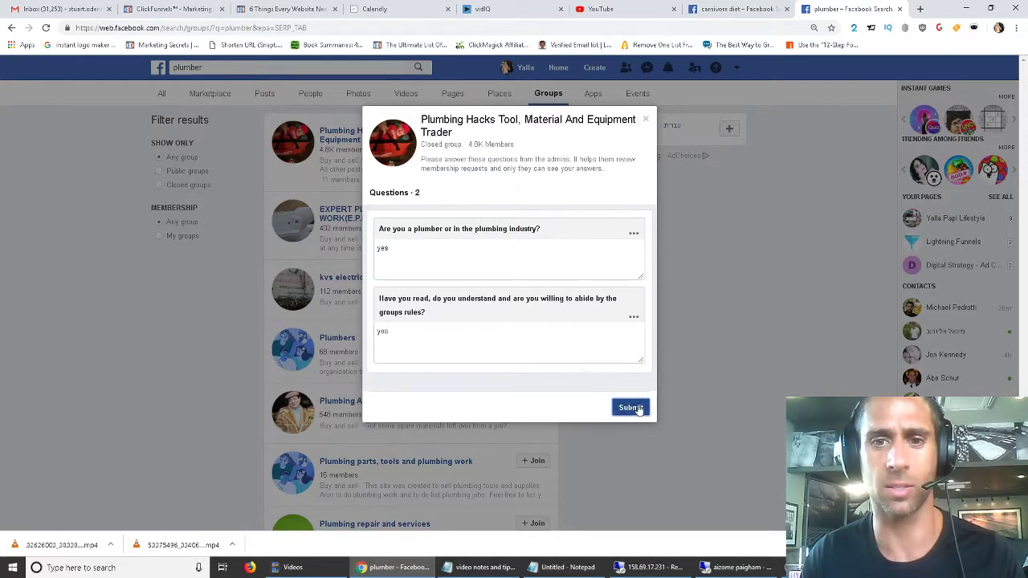
pyautogui.click(630, 407)
pyautogui.click(700, 368)
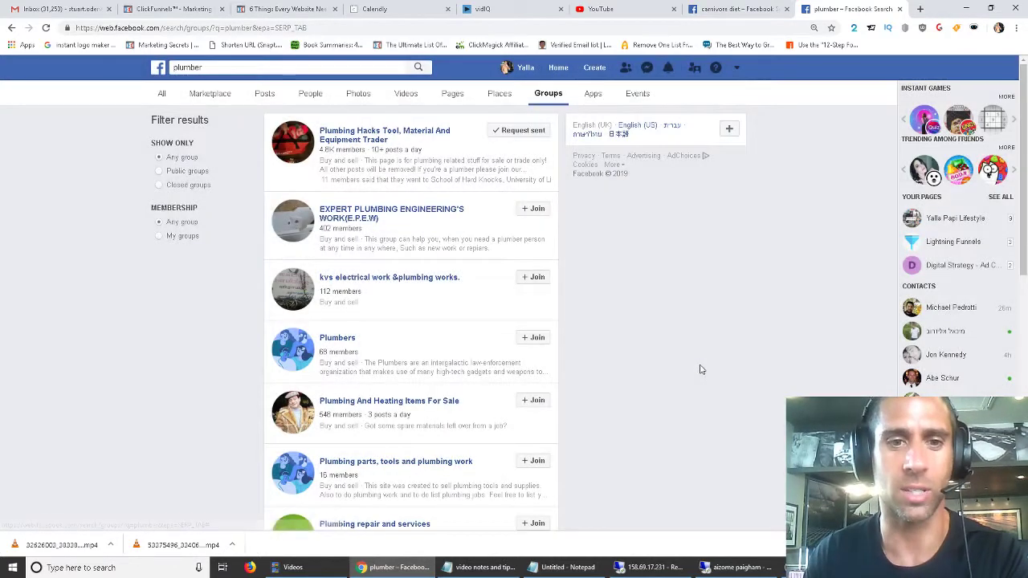
pyautogui.scroll(-4, 700, 368)
pyautogui.scroll(-3, 701, 370)
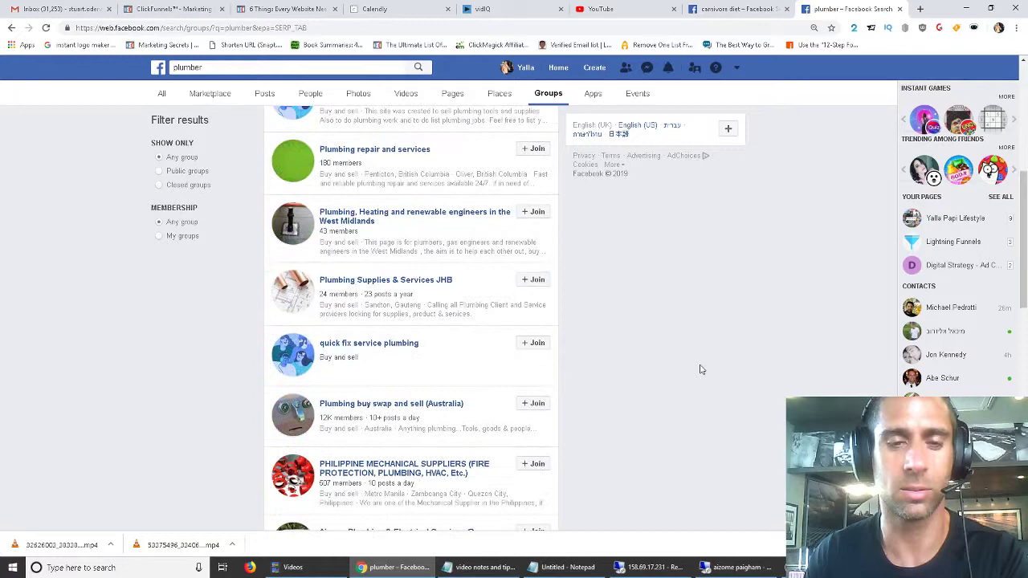
pyautogui.scroll(7, 691, 374)
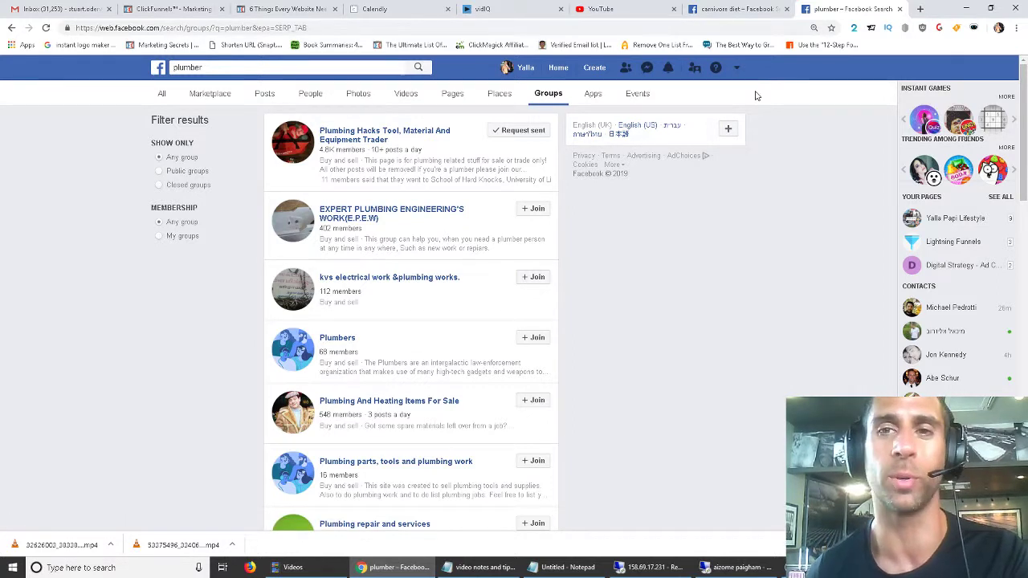
# Search for 'digital nomad' and open Digital Nomads Around the World in a new tab.
pyautogui.click(258, 69)
pyautogui.write('digital nomad')
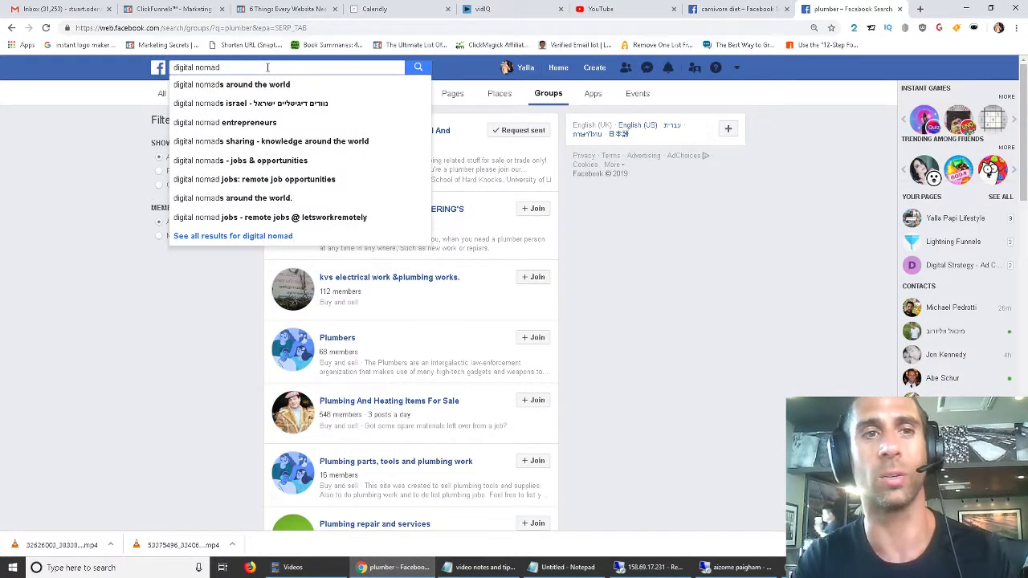
pyautogui.press('Return')
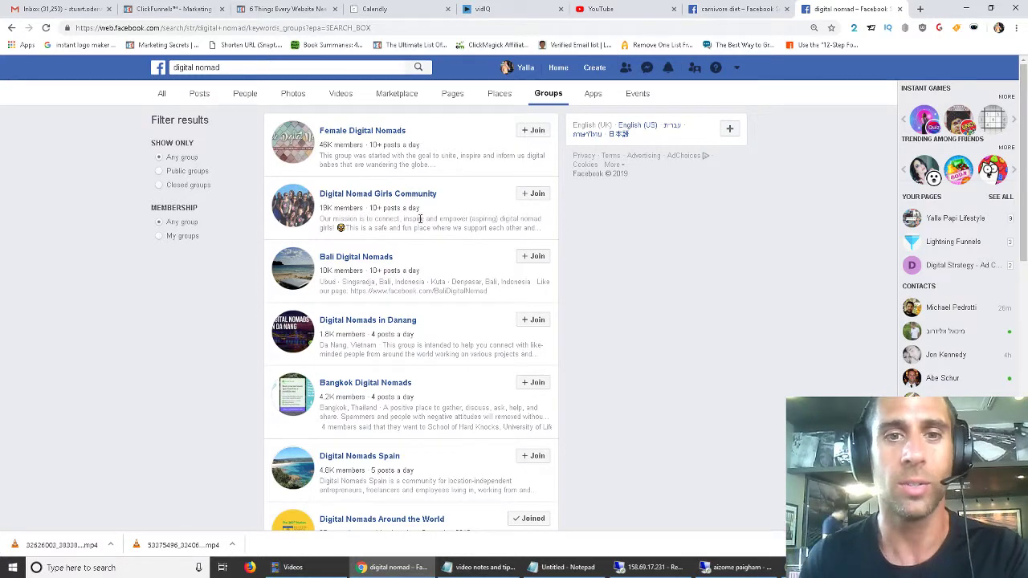
pyautogui.scroll(-2, 595, 268)
pyautogui.middleClick(359, 358)
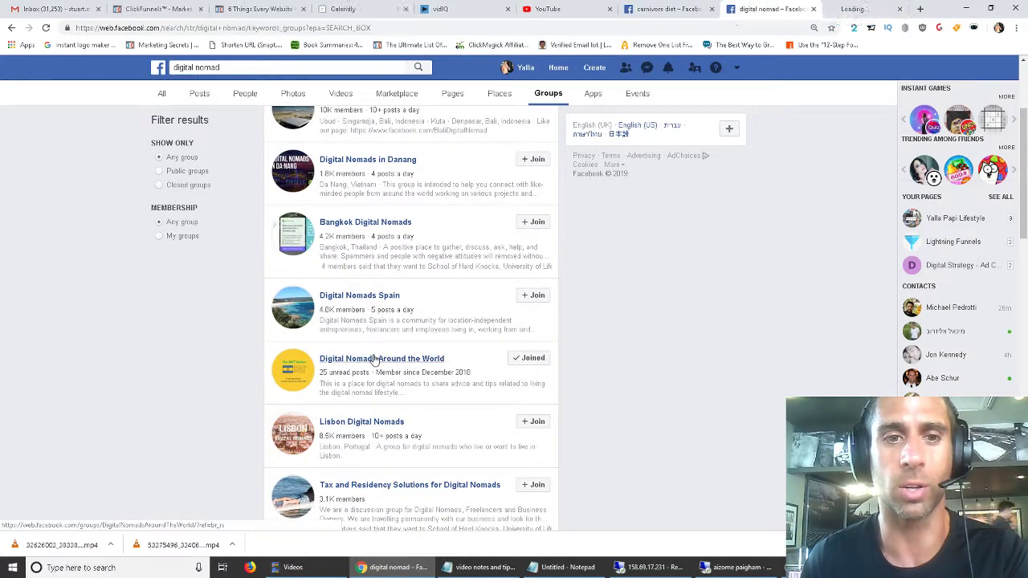
# Request to join Bali Digital Nomads, answering 'ok' to both membership questions.
pyautogui.scroll(2, 588, 366)
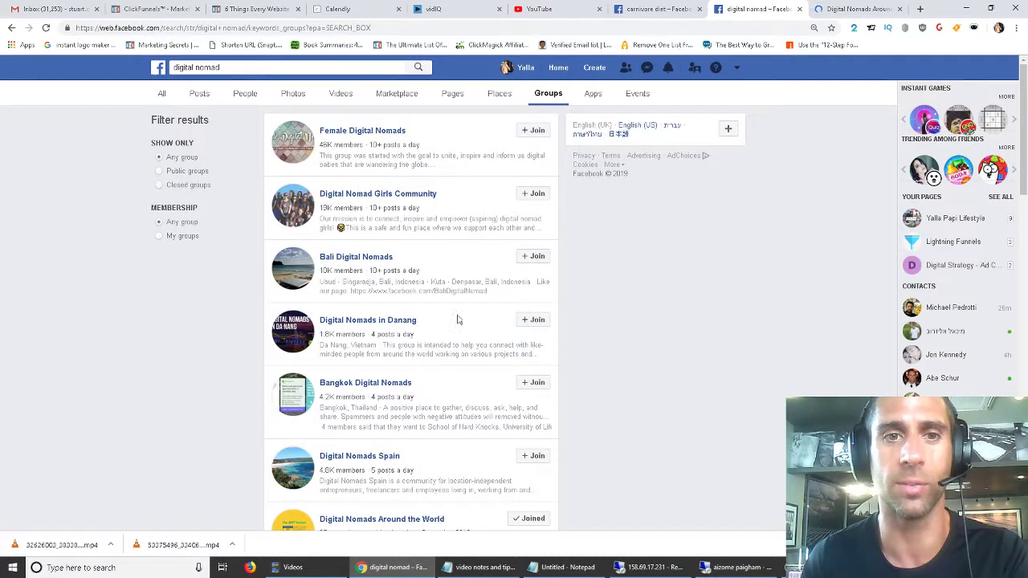
pyautogui.click(535, 256)
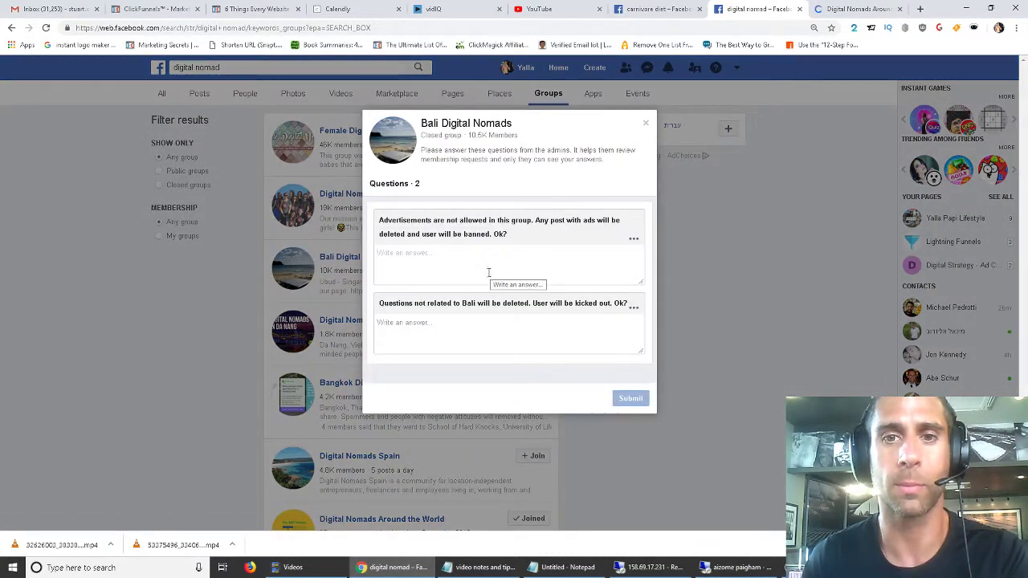
pyautogui.write('ok')
pyautogui.click(443, 338)
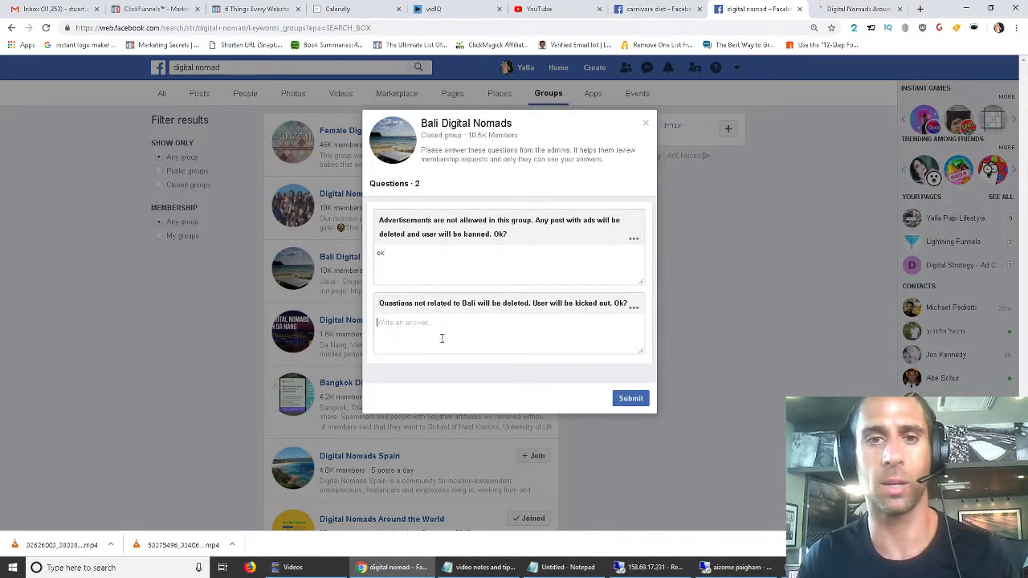
pyautogui.write('ok')
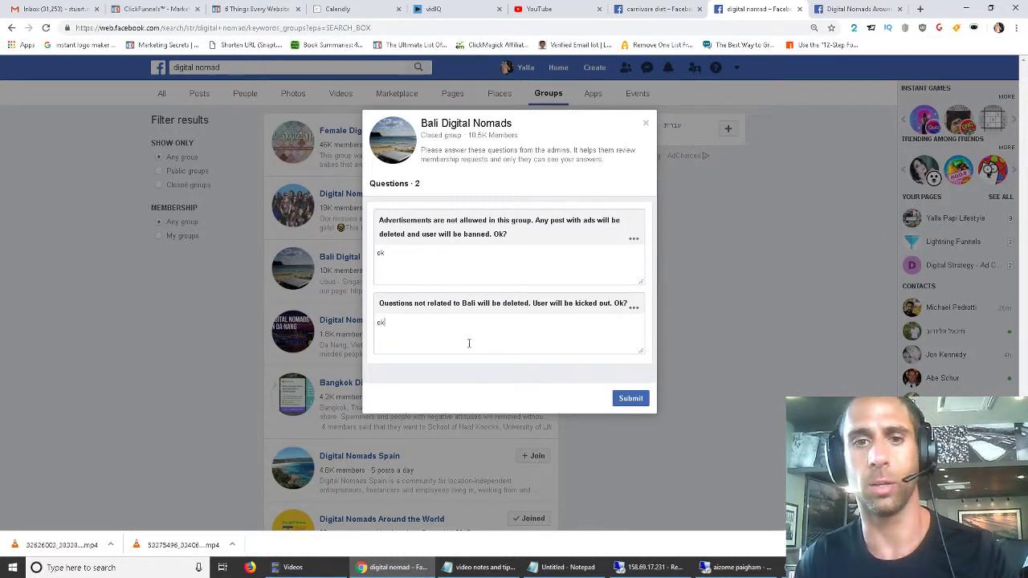
pyautogui.click(625, 399)
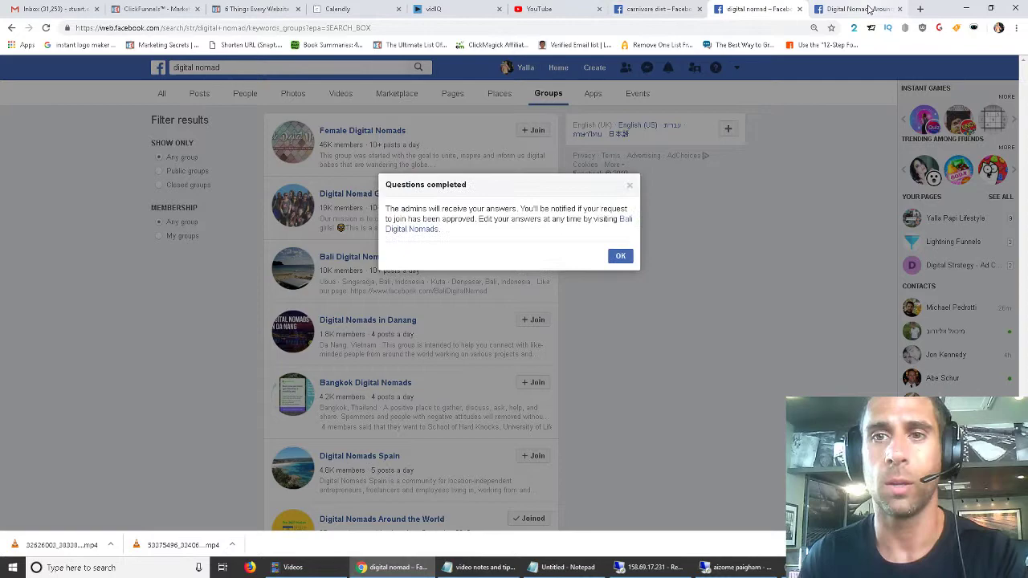
pyautogui.click(620, 258)
pyautogui.hotkey('ctrl', 'Tab')
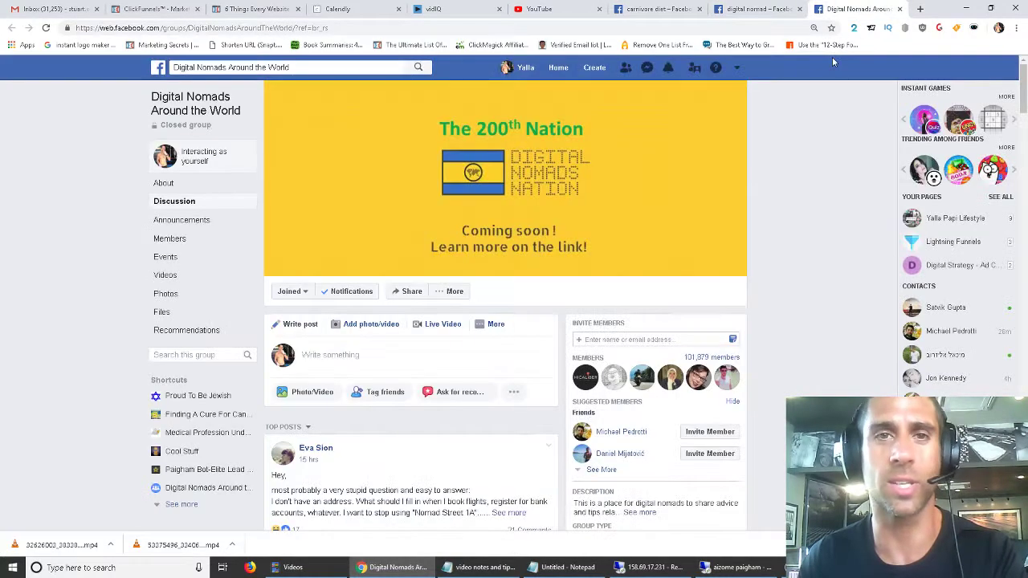
pyautogui.scroll(-4, 643, 217)
pyautogui.scroll(-1, 563, 273)
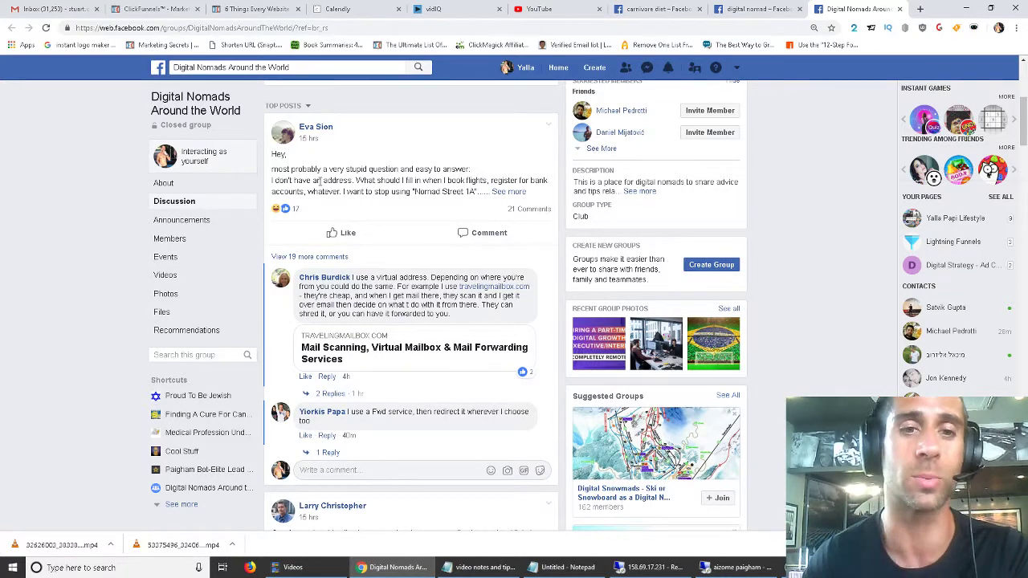
pyautogui.scroll(-1, 331, 197)
pyautogui.scroll(-3, 436, 317)
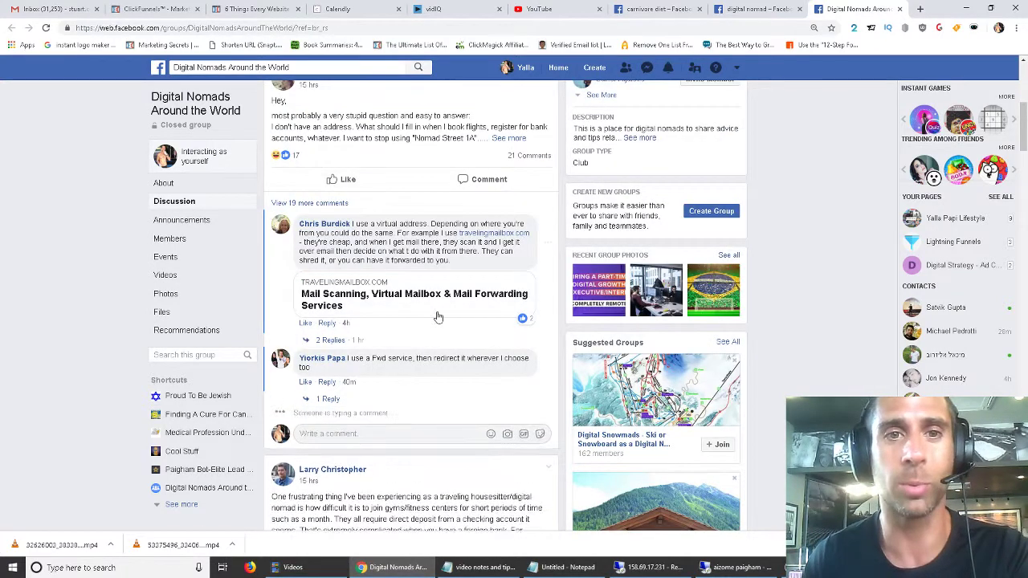
pyautogui.moveTo(398, 287); pyautogui.dragTo(400, 299)
pyautogui.click(400, 299)
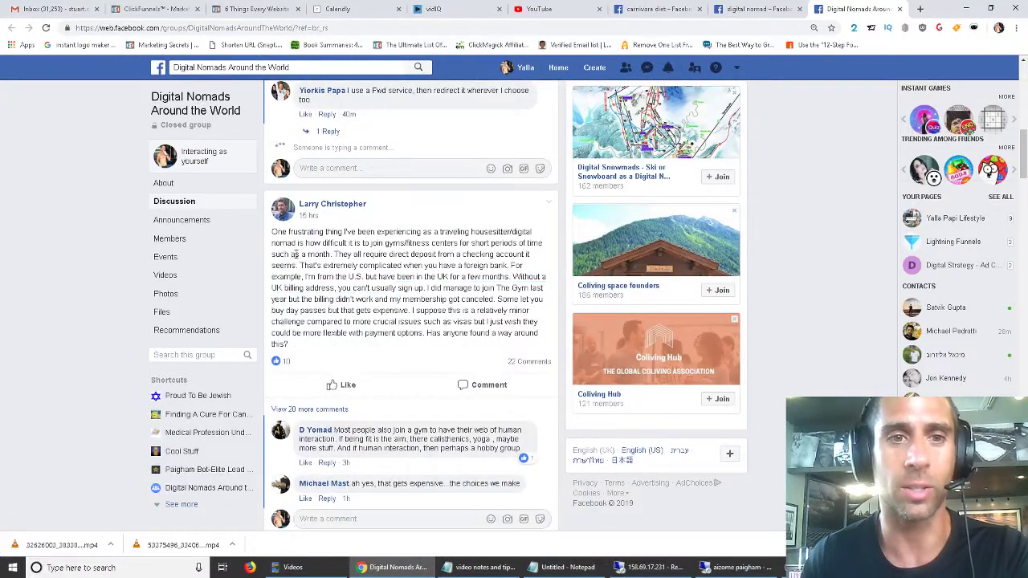
pyautogui.moveTo(293, 250); pyautogui.dragTo(272, 231)
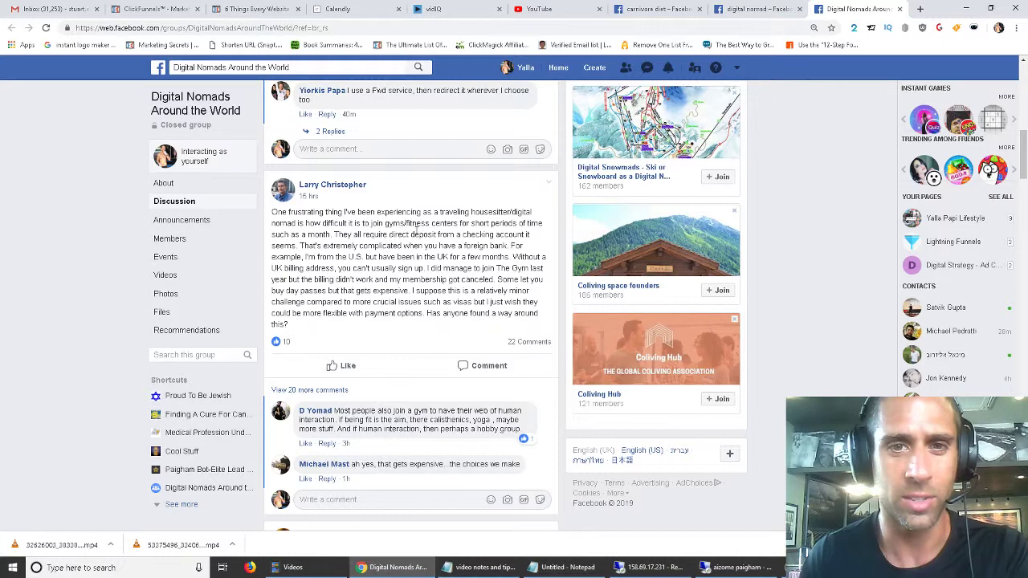
pyautogui.scroll(-4, 405, 292)
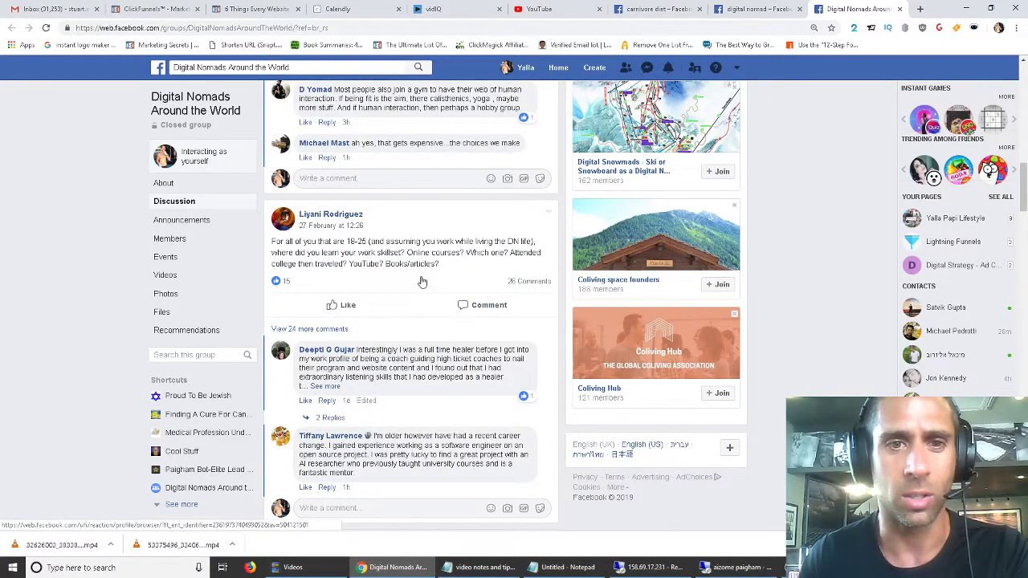
pyautogui.moveTo(295, 254); pyautogui.dragTo(461, 253)
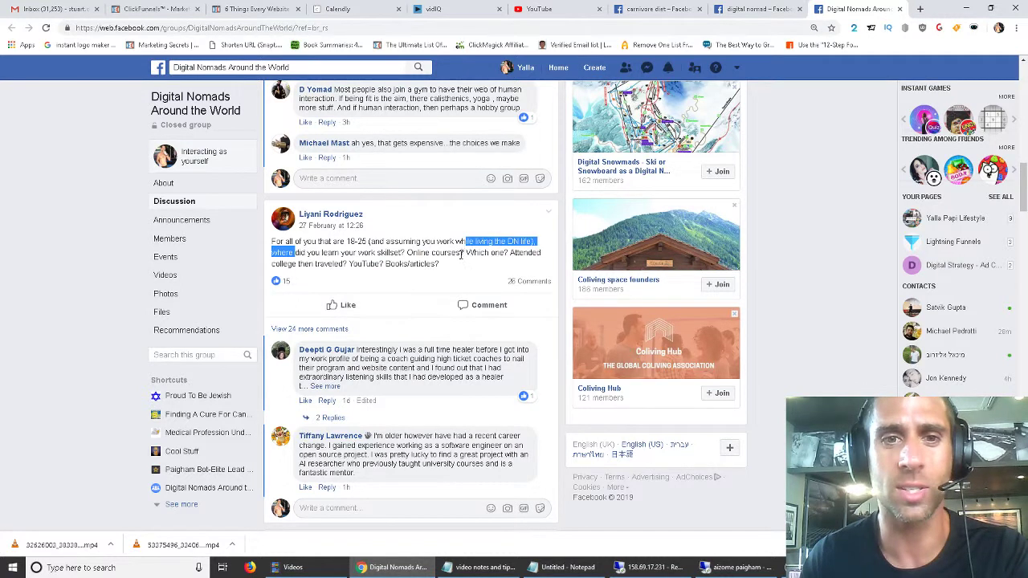
pyautogui.click(461, 254)
pyautogui.moveTo(295, 253); pyautogui.dragTo(407, 265)
pyautogui.click(372, 265)
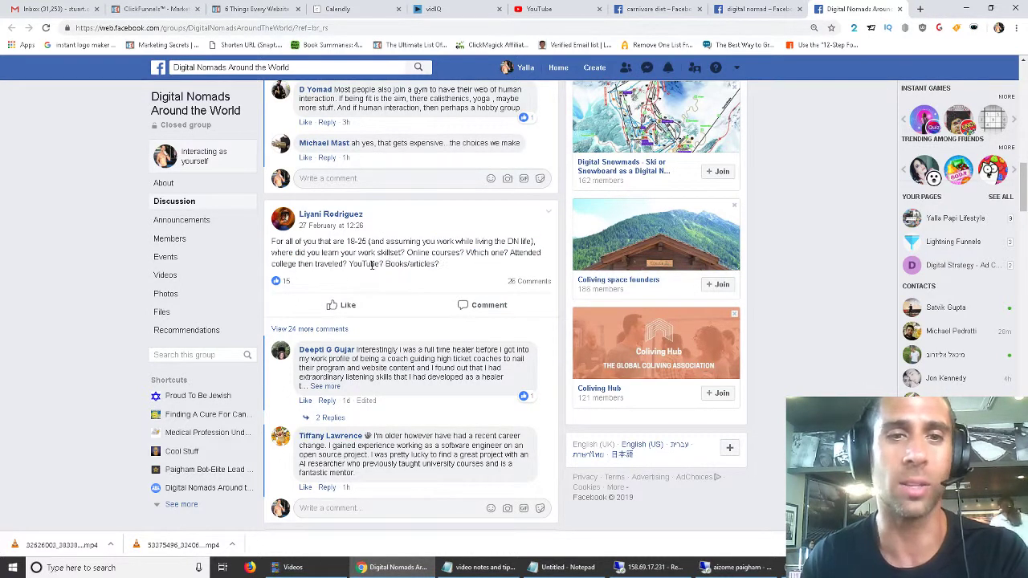
pyautogui.moveTo(273, 241); pyautogui.dragTo(454, 259)
pyautogui.click(454, 258)
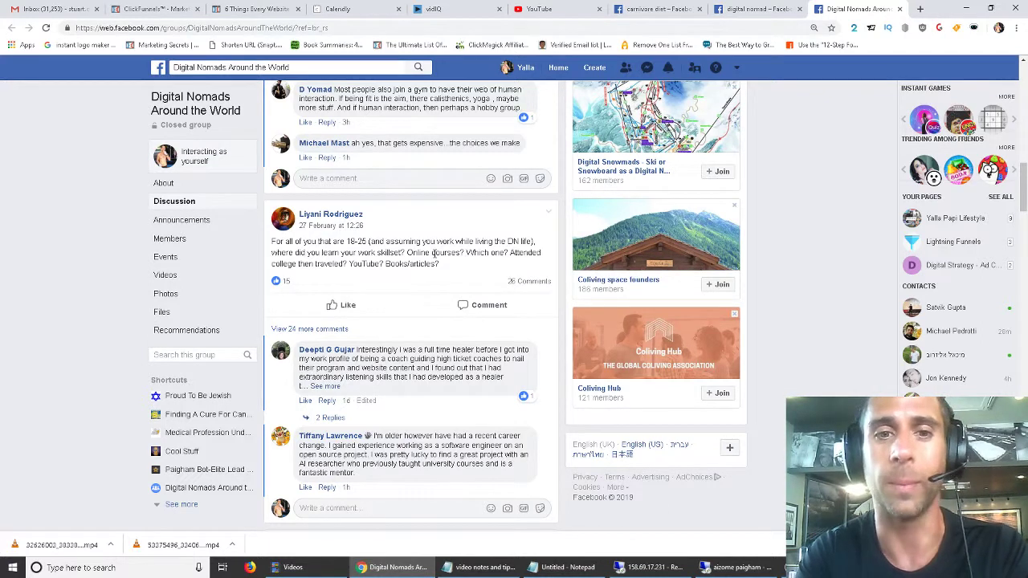
pyautogui.moveTo(442, 269); pyautogui.dragTo(272, 251)
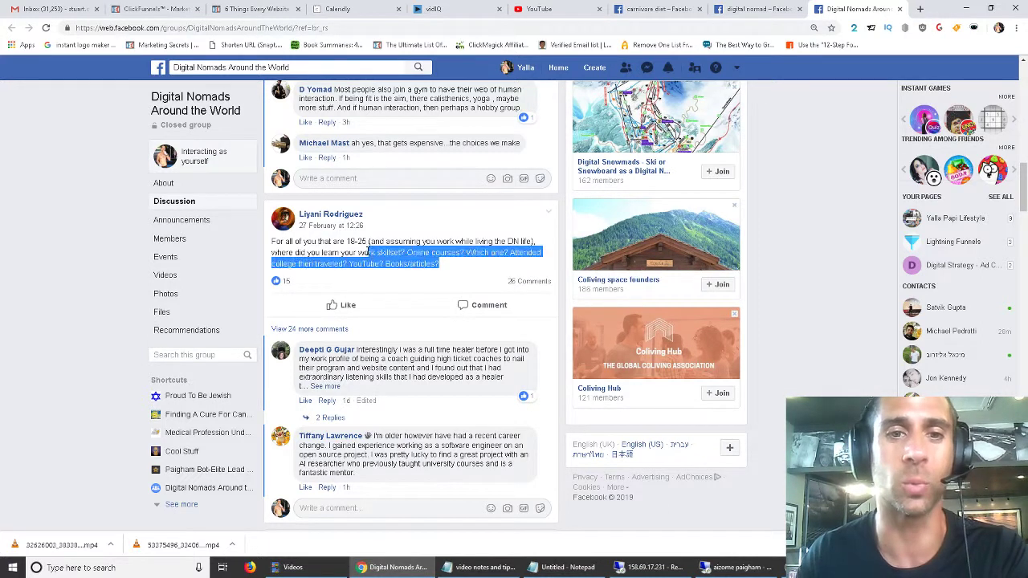
pyautogui.click(405, 254)
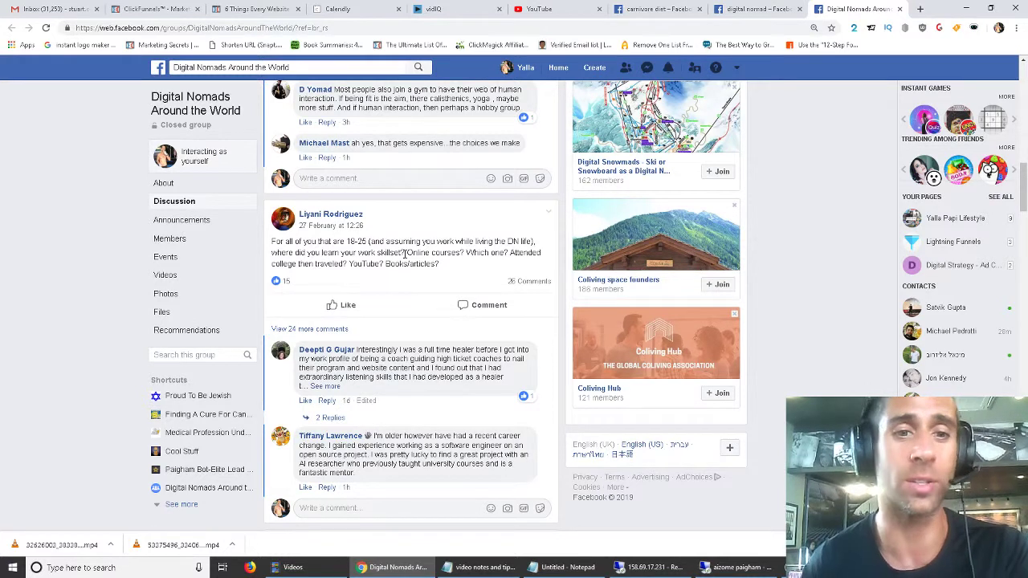
pyautogui.moveTo(440, 265); pyautogui.dragTo(376, 263)
pyautogui.click(361, 252)
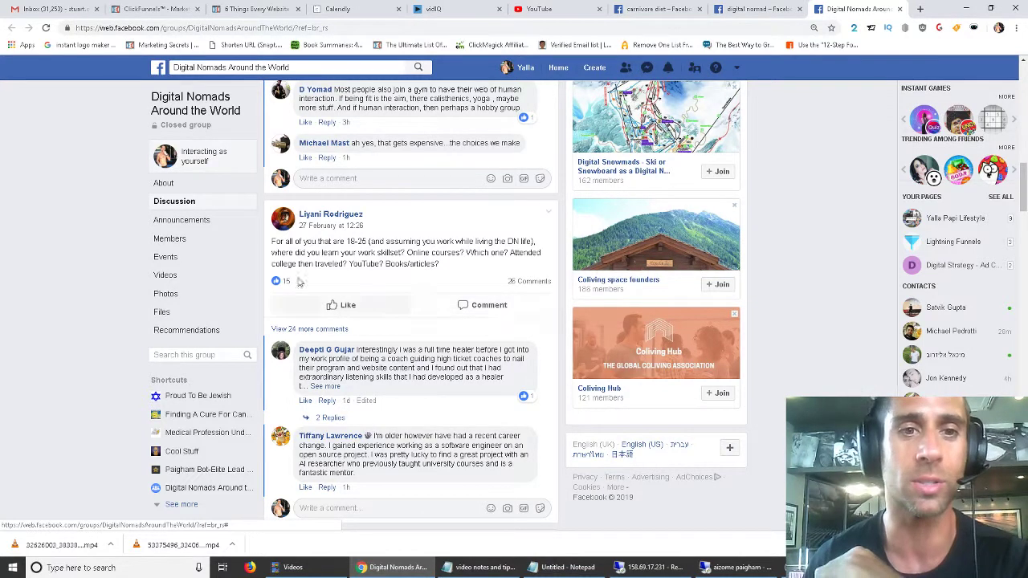
# Open a Messenger chat with the post's author from their profile card.
pyautogui.click(524, 287)
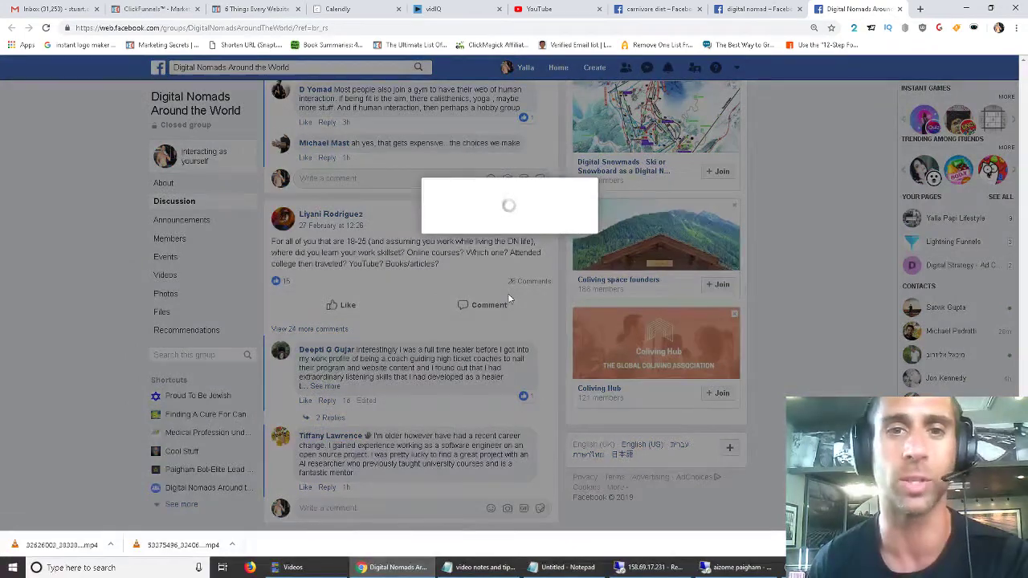
pyautogui.scroll(-2, 499, 293)
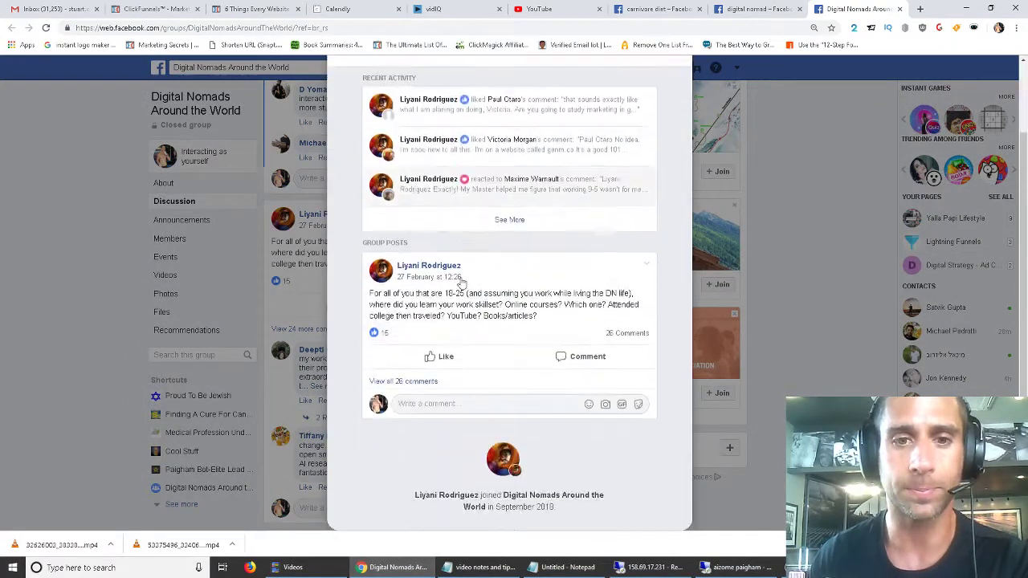
pyautogui.scroll(2, 574, 241)
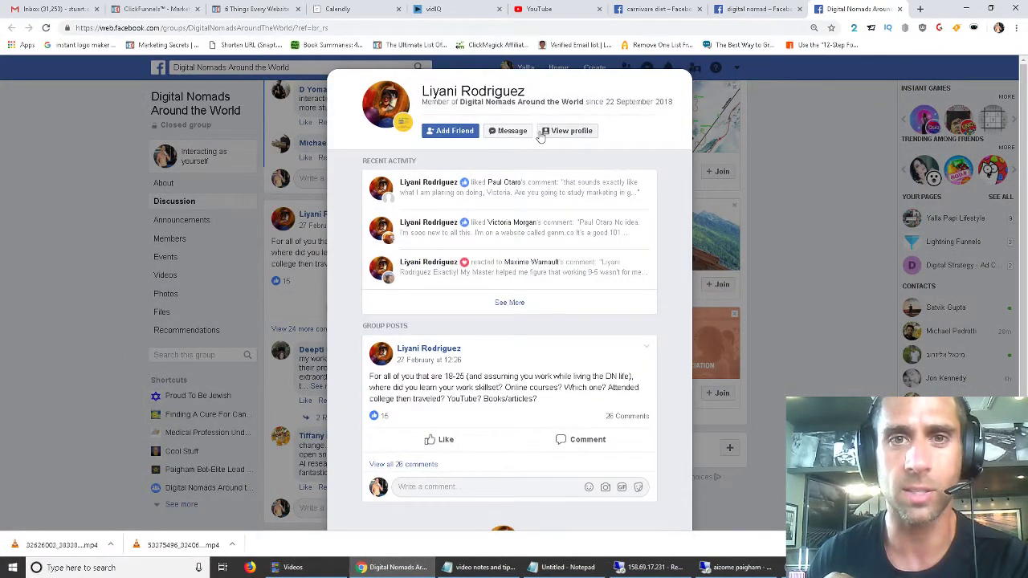
pyautogui.click(512, 131)
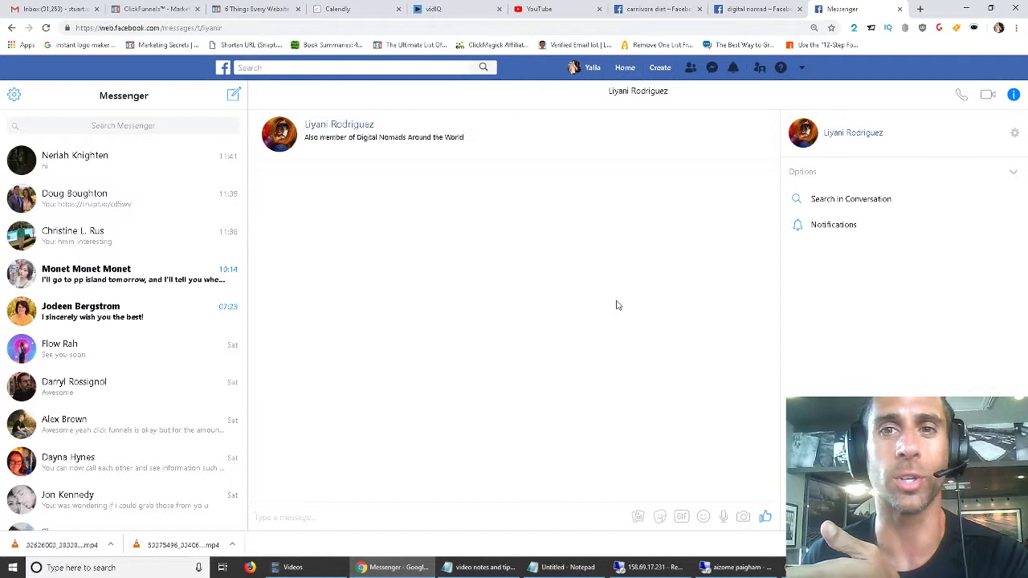
# Greet the member by first name, mention their Digital Nomads FB post, and offer helpful material.
pyautogui.click(293, 519)
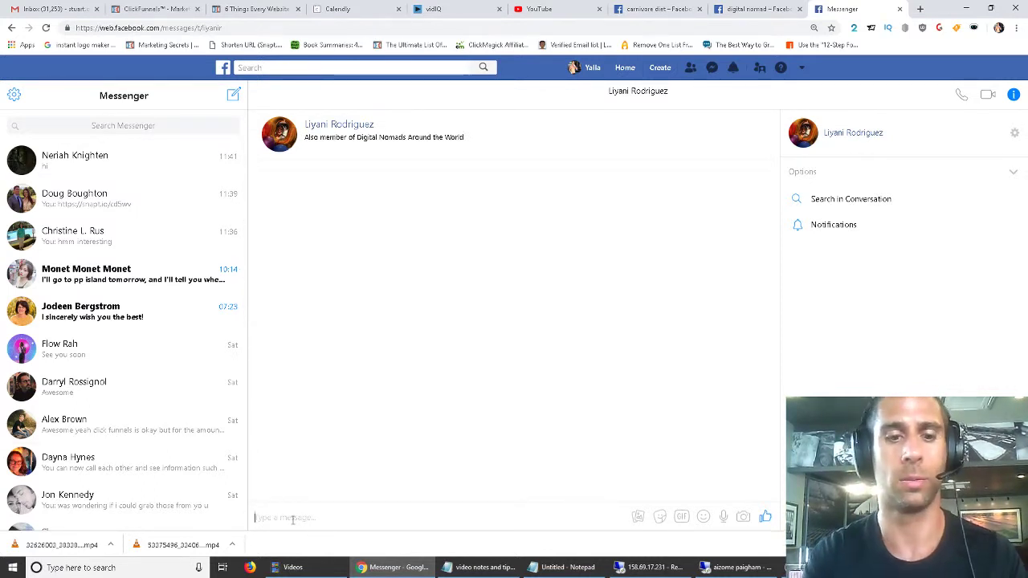
pyautogui.write('Hey Liya')
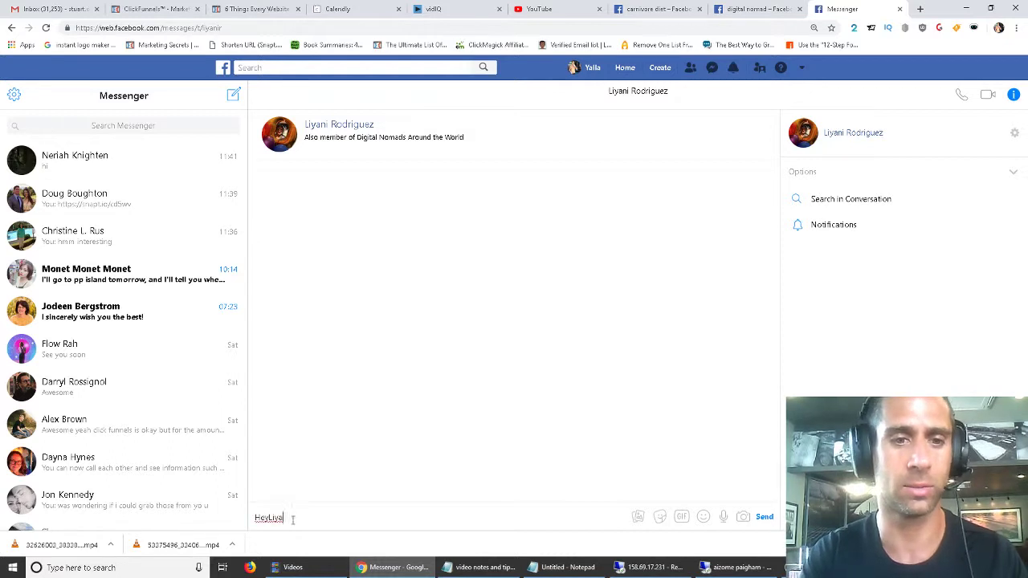
pyautogui.press('BackSpace')
pyautogui.press('BackSpace')
pyautogui.press('BackSpace')
pyautogui.press('BackSpace')
pyautogui.write('Liyani,')
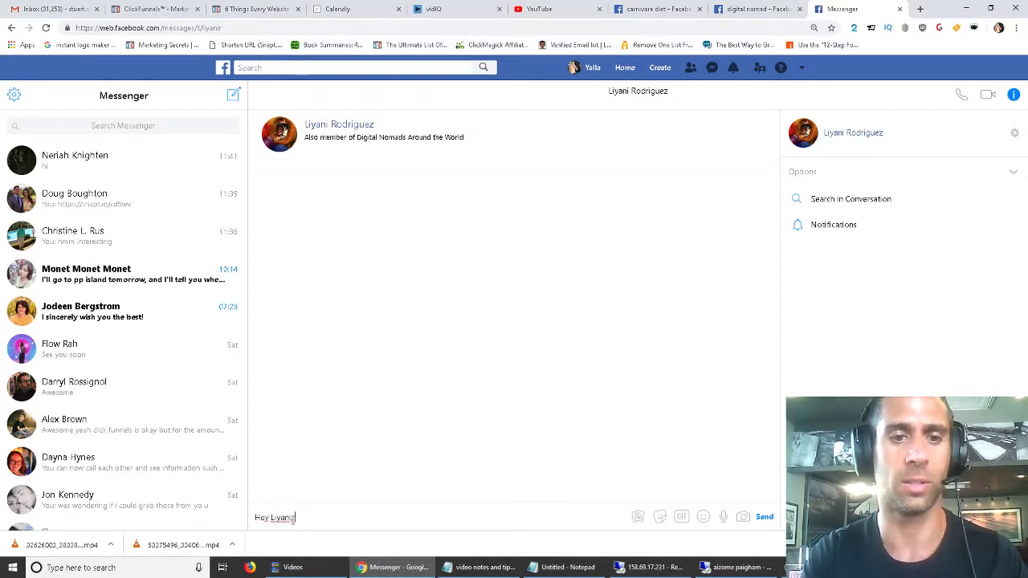
pyautogui.write(' I saw your message on')
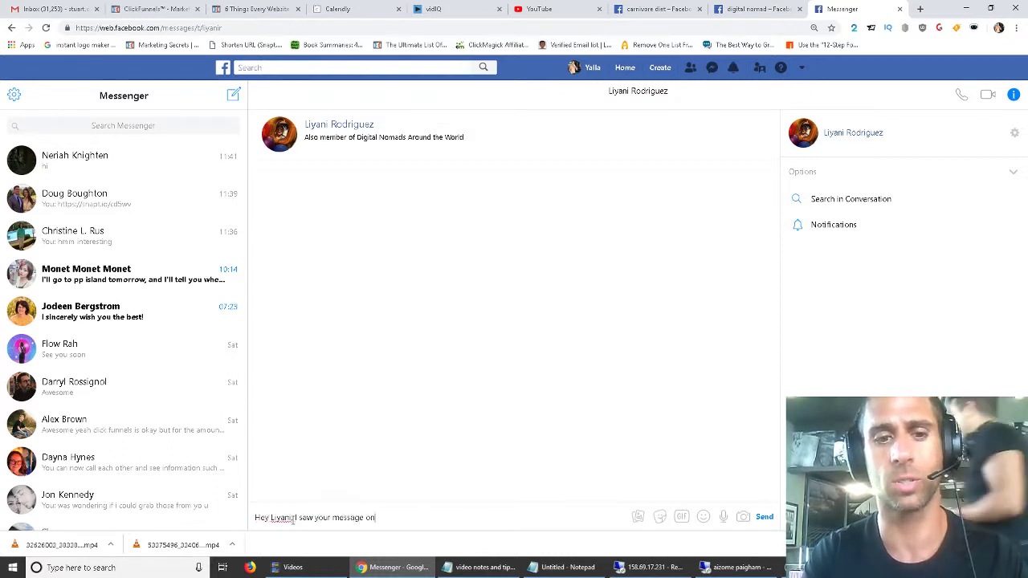
pyautogui.write(' the Digital Nomads')
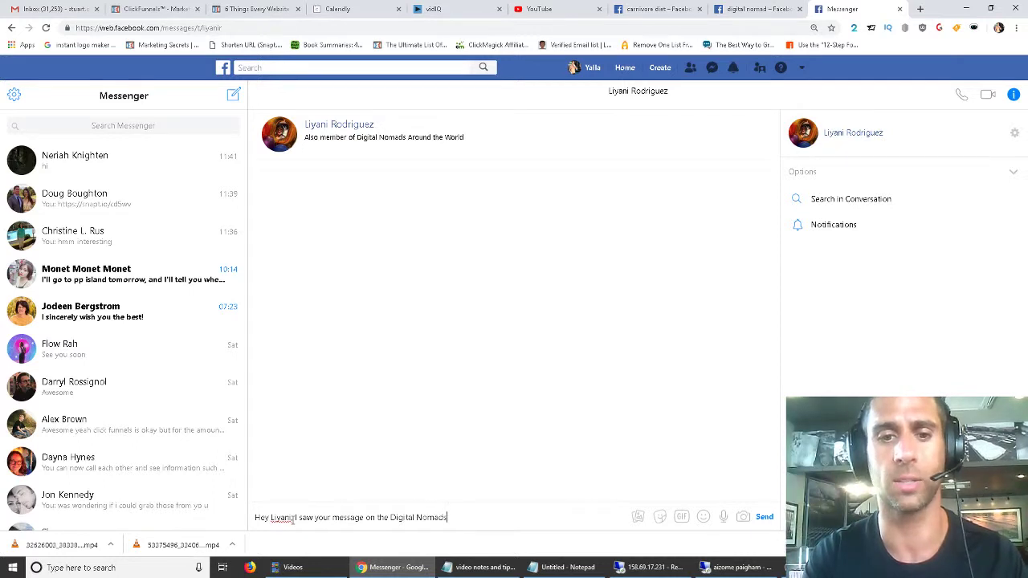
pyautogui.write(' FB page and wanted ')
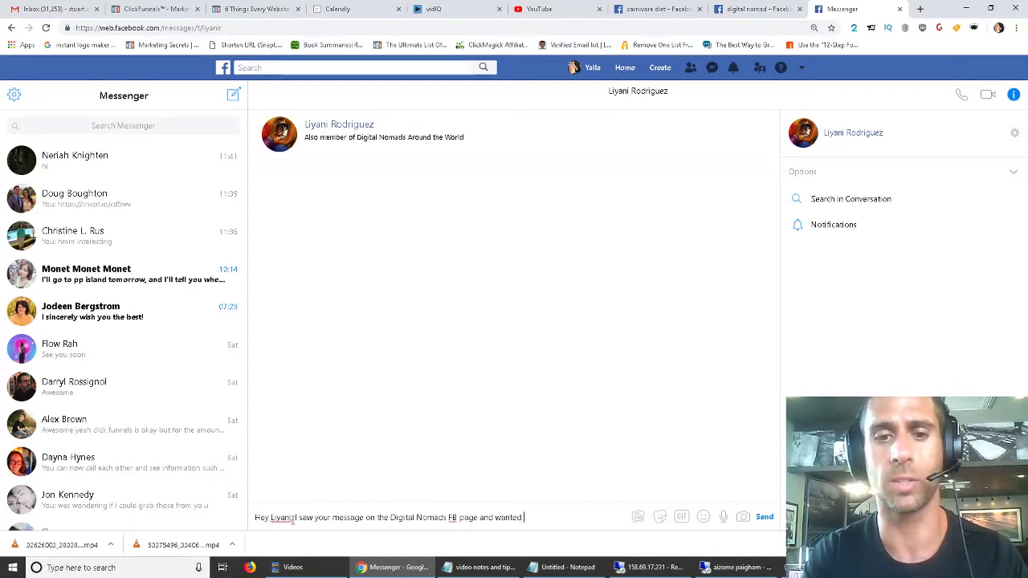
pyautogui.write('to offer you some ad')
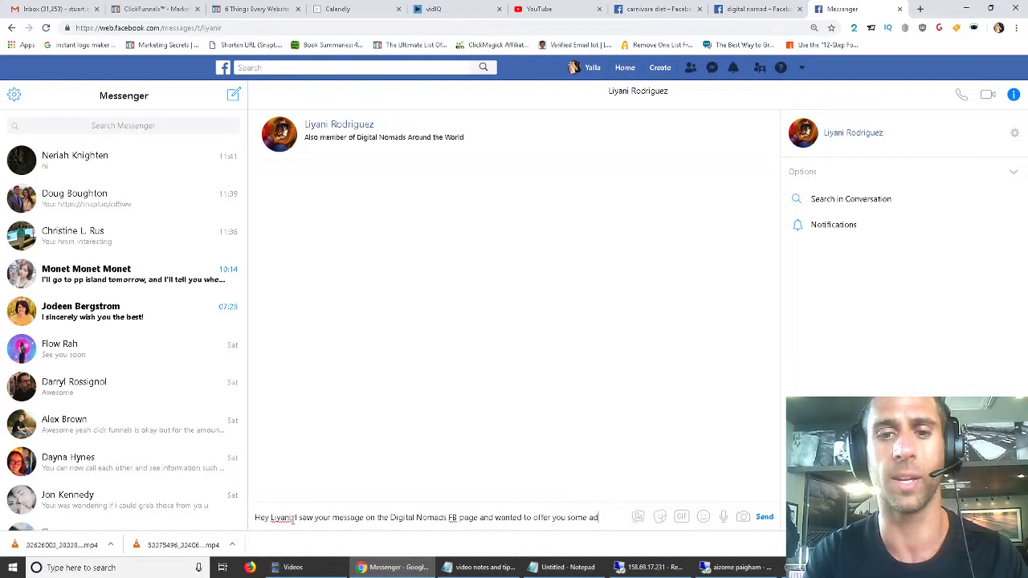
pyautogui.write('vice. ')
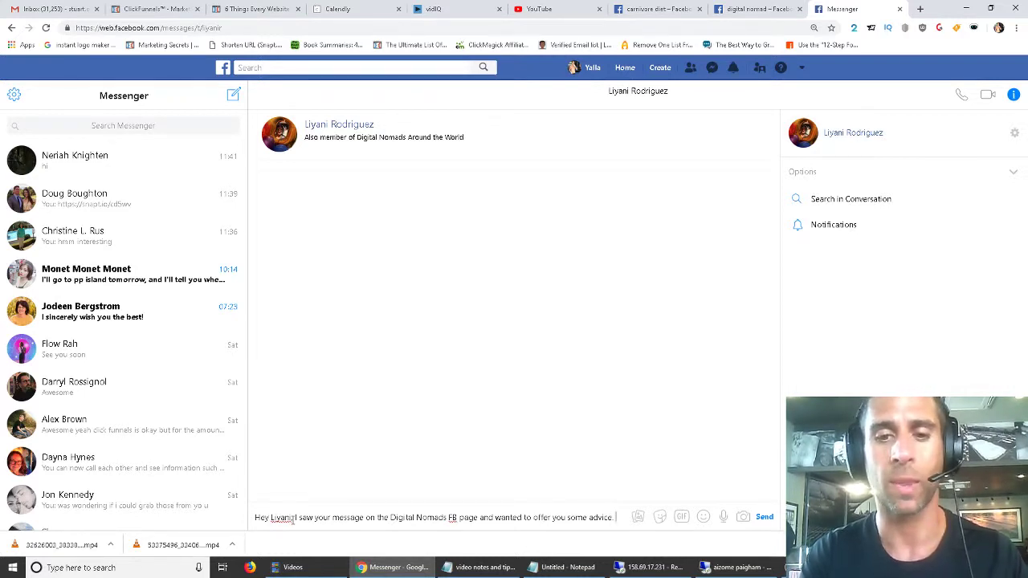
pyautogui.write('I actually have a lot of ')
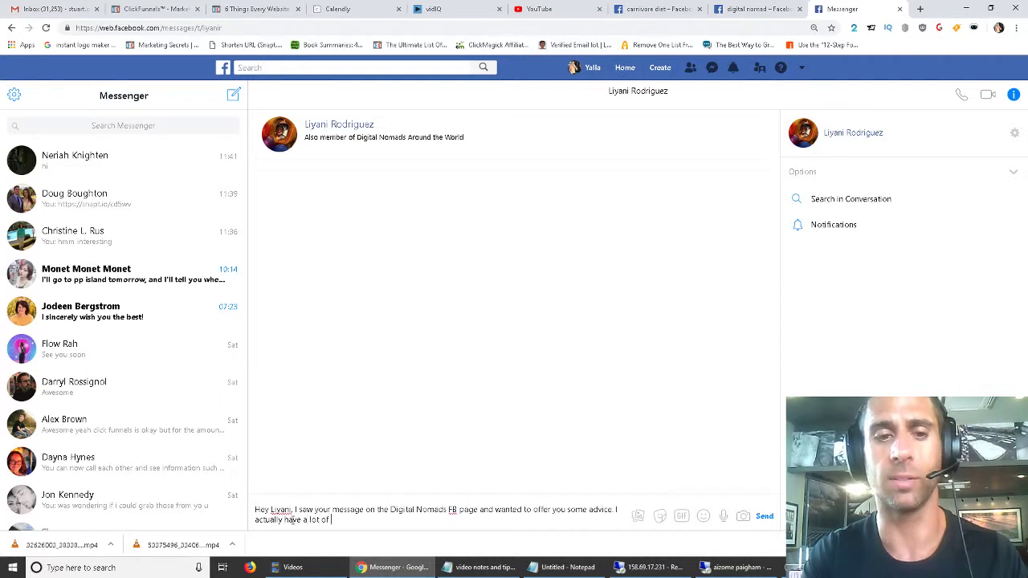
pyautogui.write('free materail')
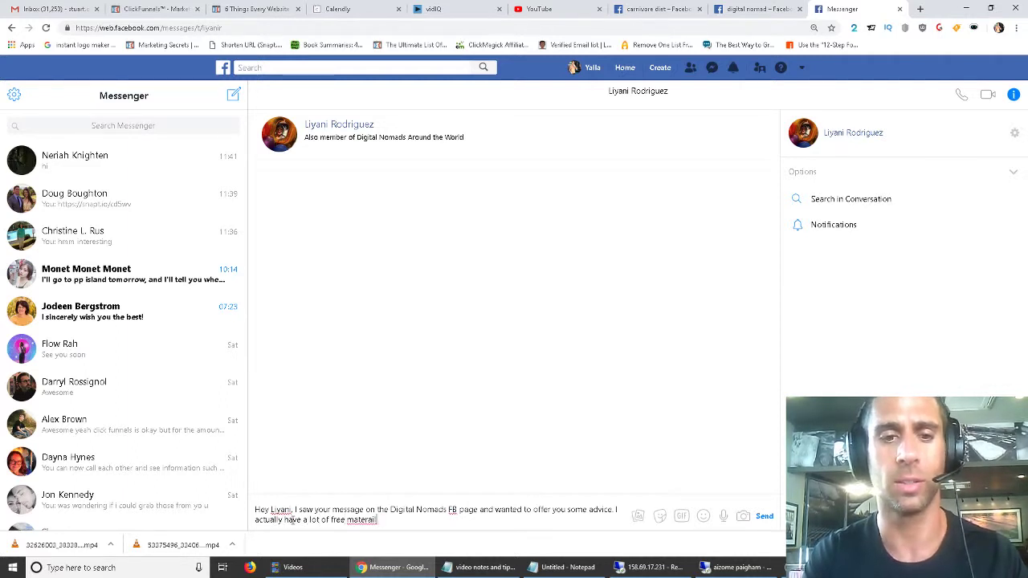
pyautogui.press('BackSpace')
pyautogui.press('BackSpace')
pyautogui.press('BackSpace')
pyautogui.press('BackSpace')
pyautogui.press('BackSpace')
pyautogui.write('rial that will he')
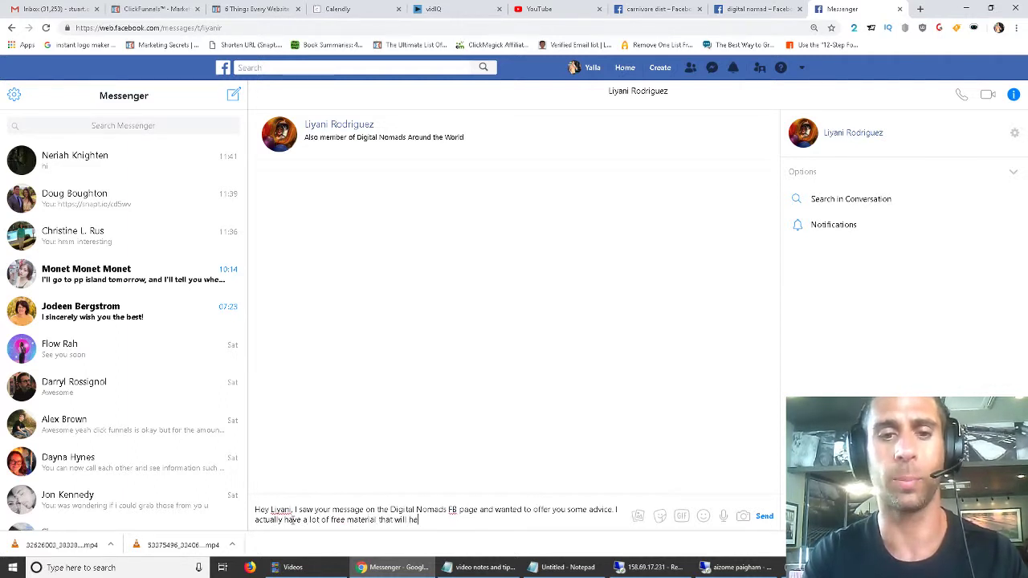
pyautogui.write('lp you learn about')
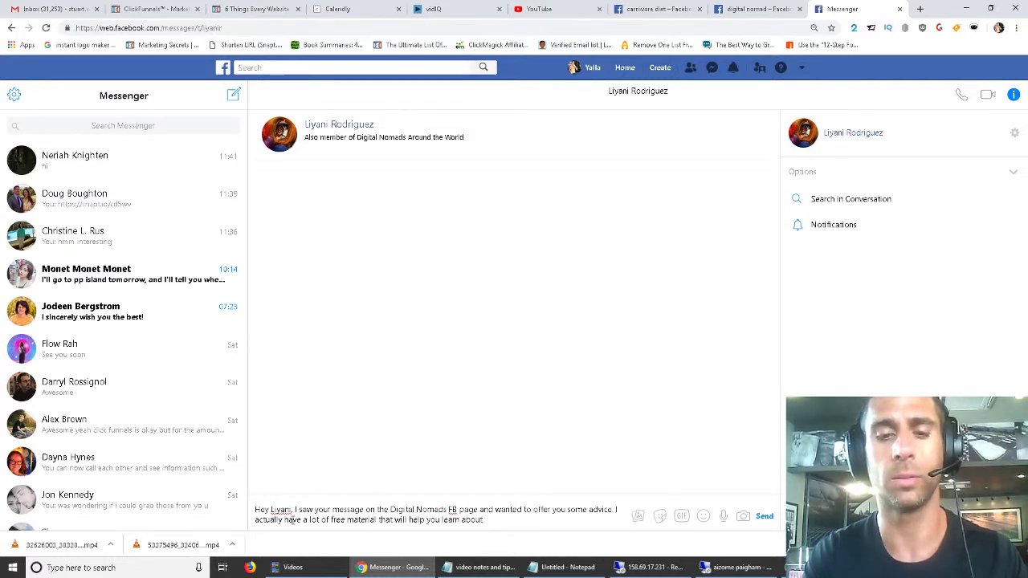
# Finish the message on digital nomad skills and lead generation, ending 'feel free to shoot me a message.'.
pyautogui.press('BackSpace')
pyautogui.press('BackSpace')
pyautogui.press('BackSpace')
pyautogui.press('BackSpace')
pyautogui.press('BackSpace')
pyautogui.write('diffe')
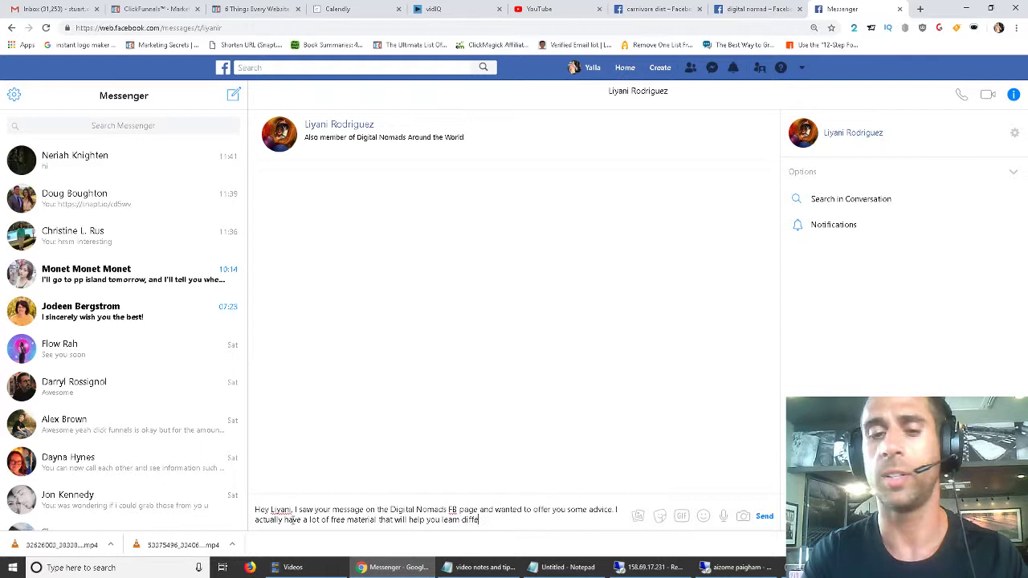
pyautogui.write('rent skills that you can ')
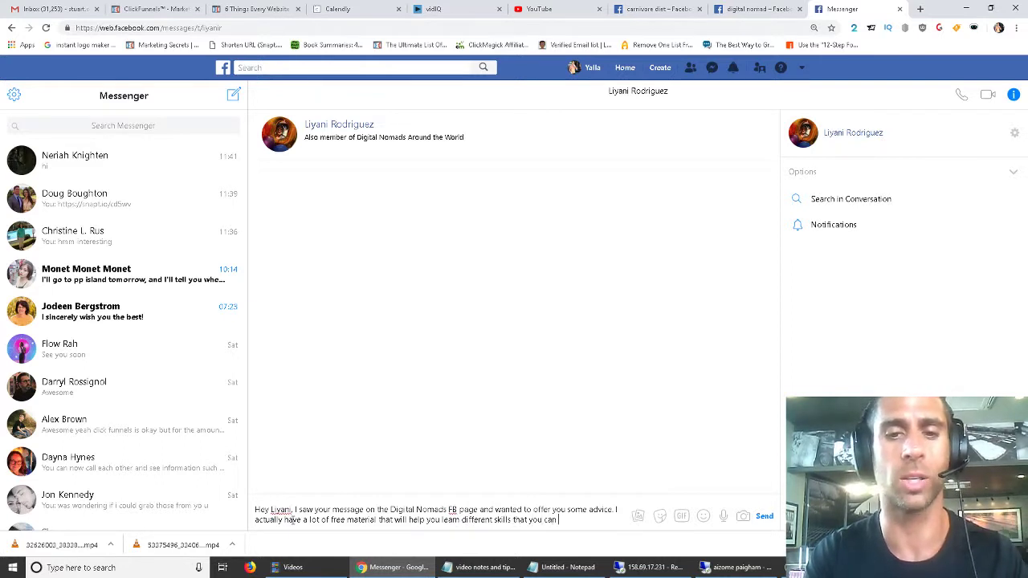
pyautogui.write('use to start your digital nomad career')
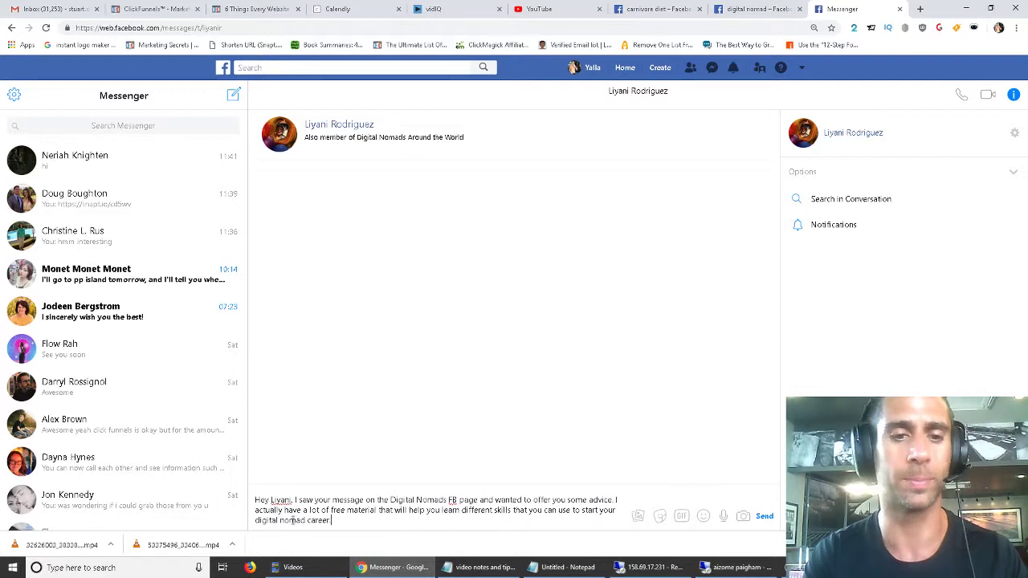
pyautogui.write('. A great place to start would b')
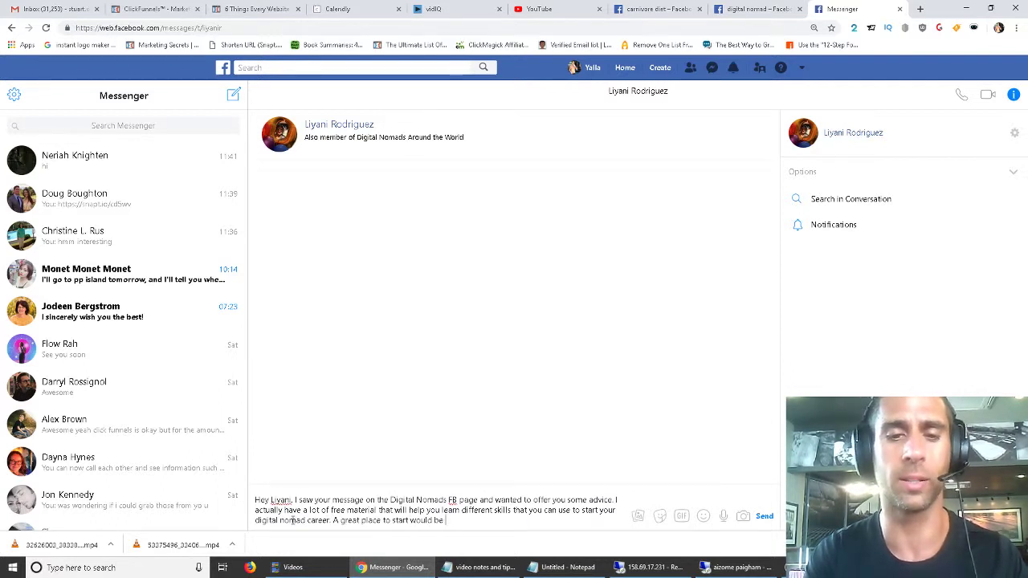
pyautogui.write('e this video')
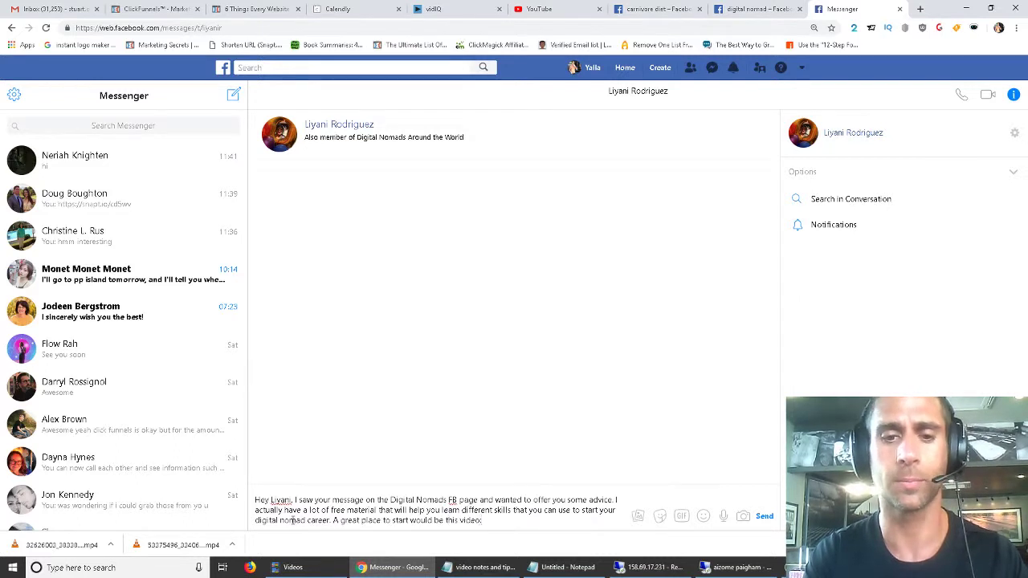
pyautogui.write(' where you can learn ')
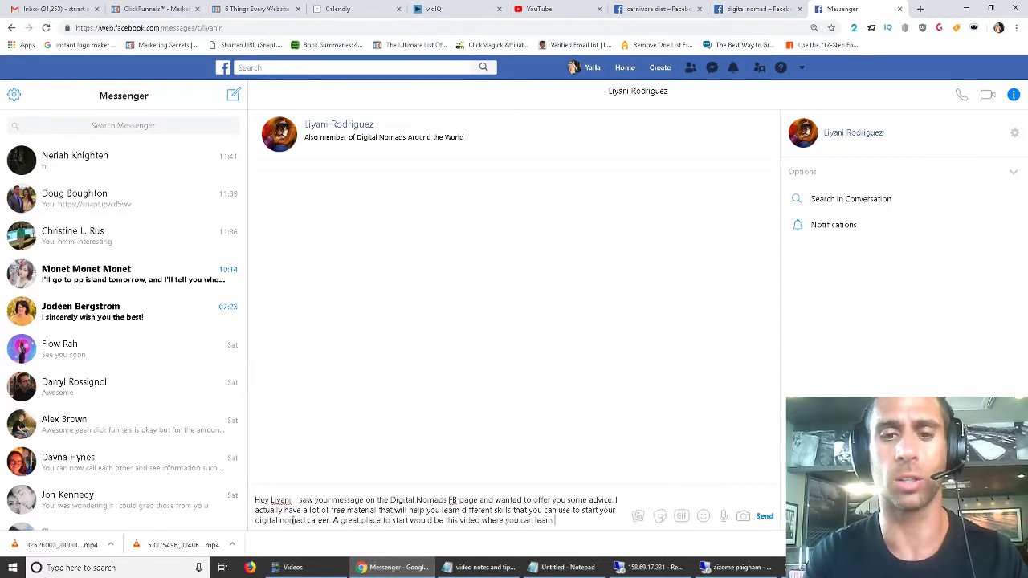
pyautogui.write('how to generate leads')
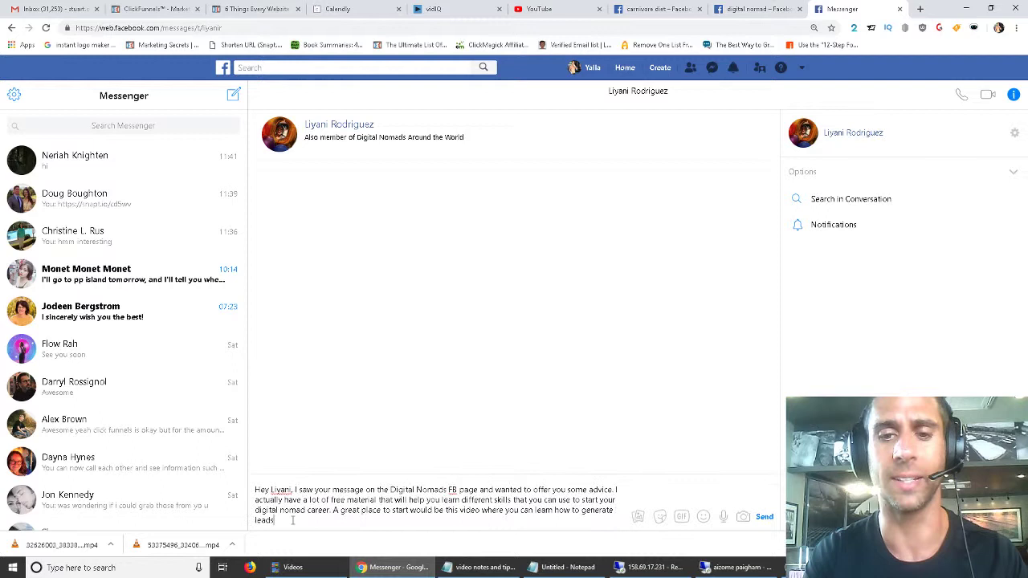
pyautogui.write(' for whatever ')
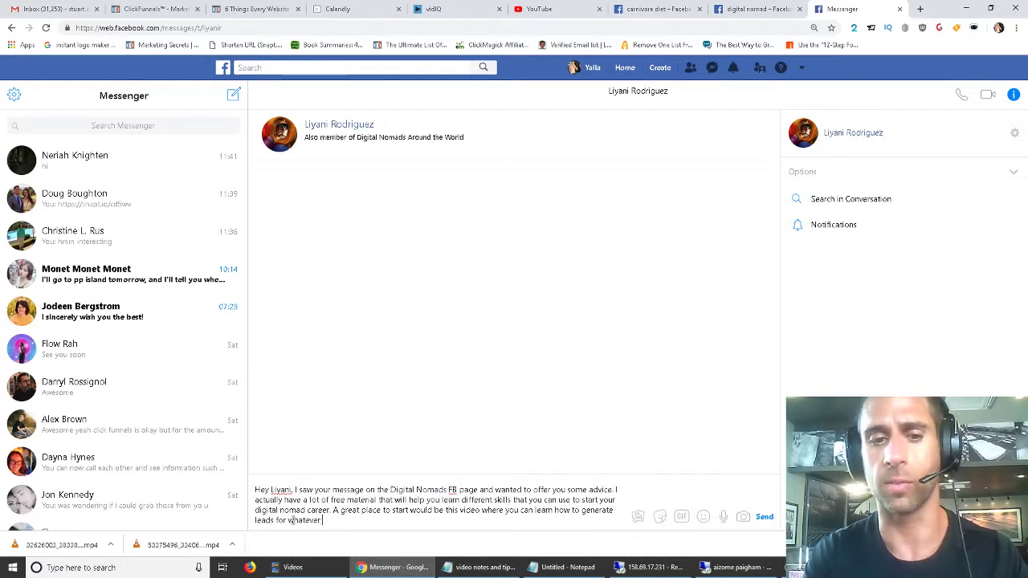
pyautogui.write('business you decide t')
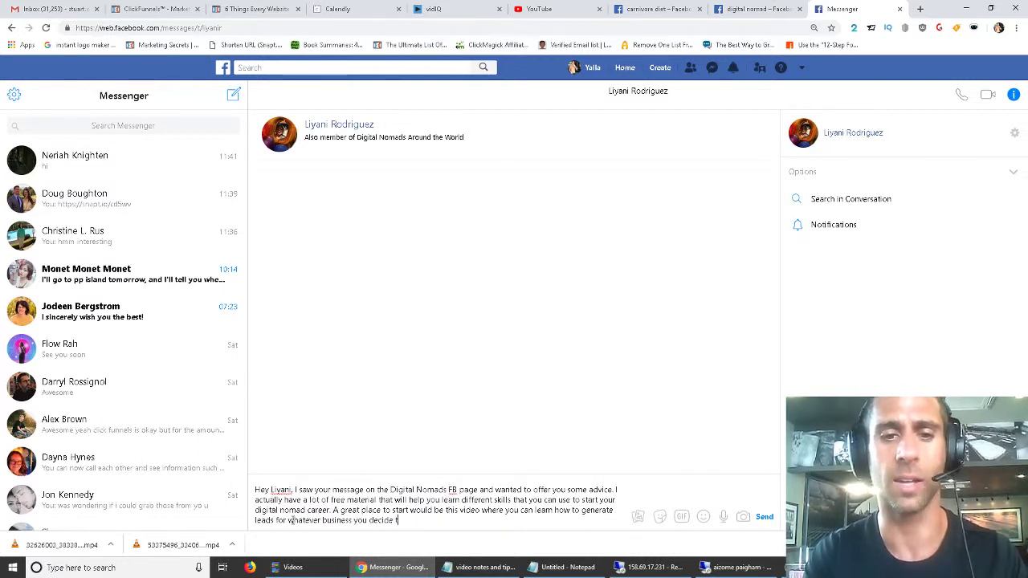
pyautogui.write('o eventually you go')
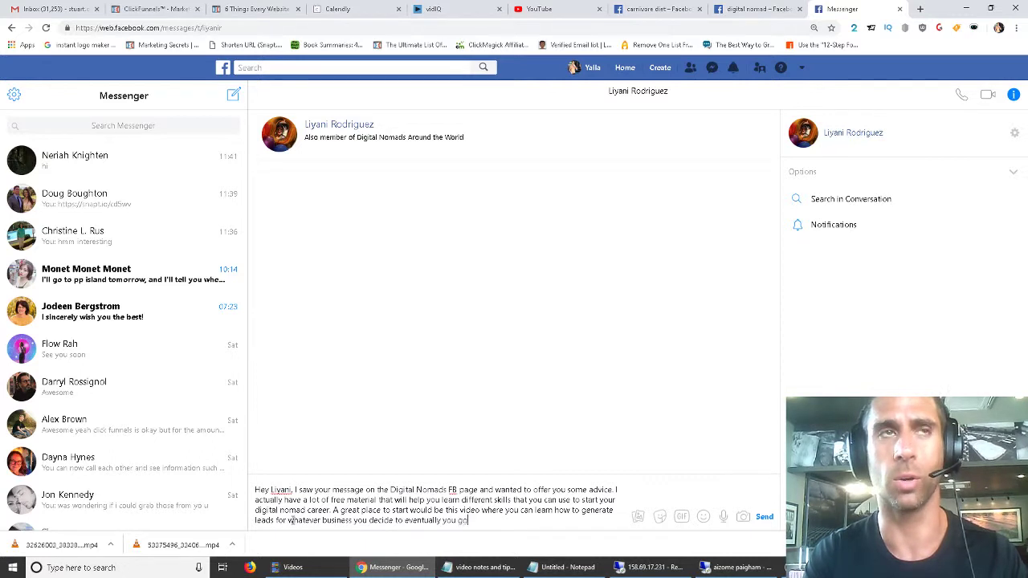
pyautogui.write(' into')
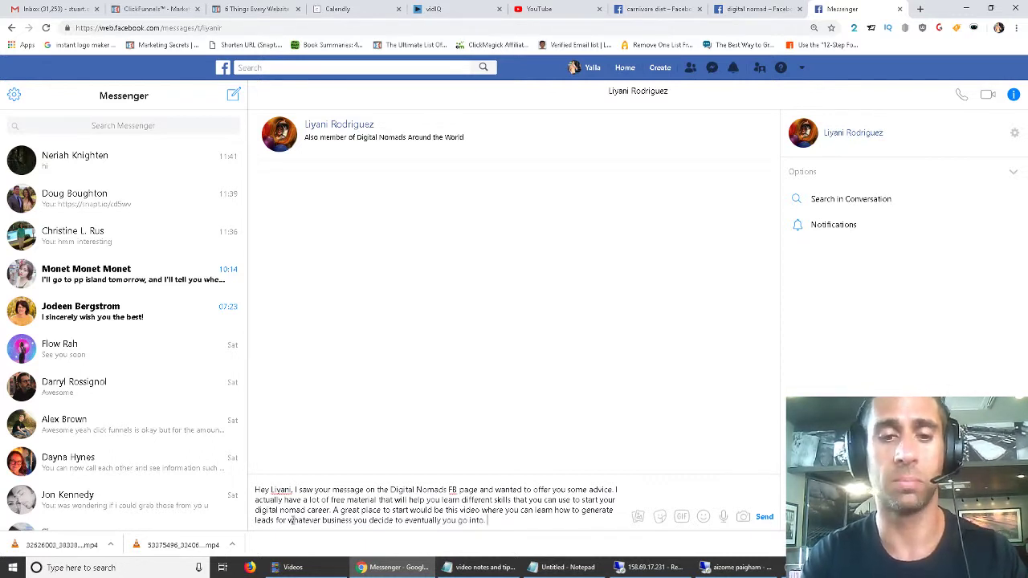
pyautogui.write('. What you can even do')
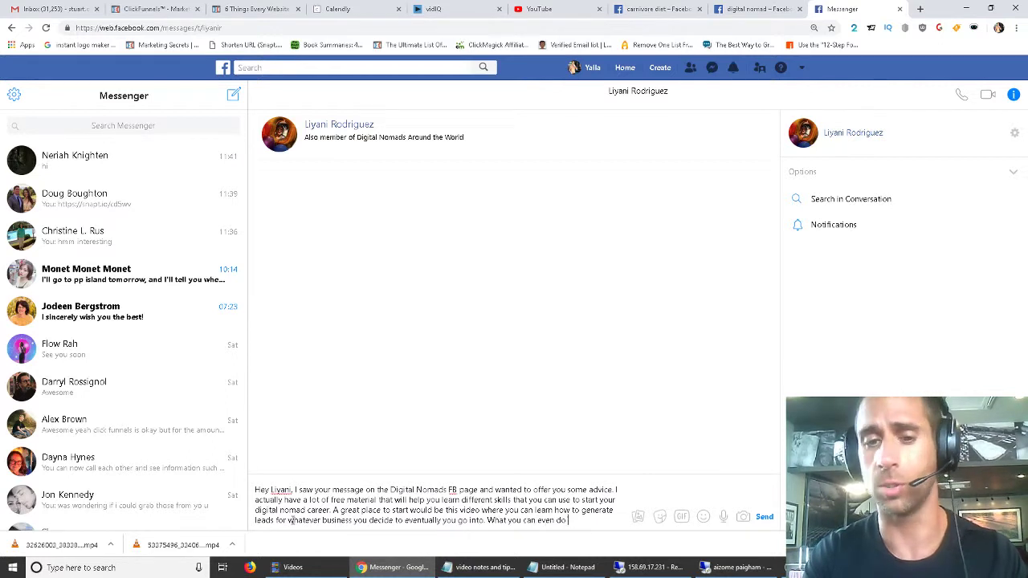
pyautogui.write(' is just generate the')
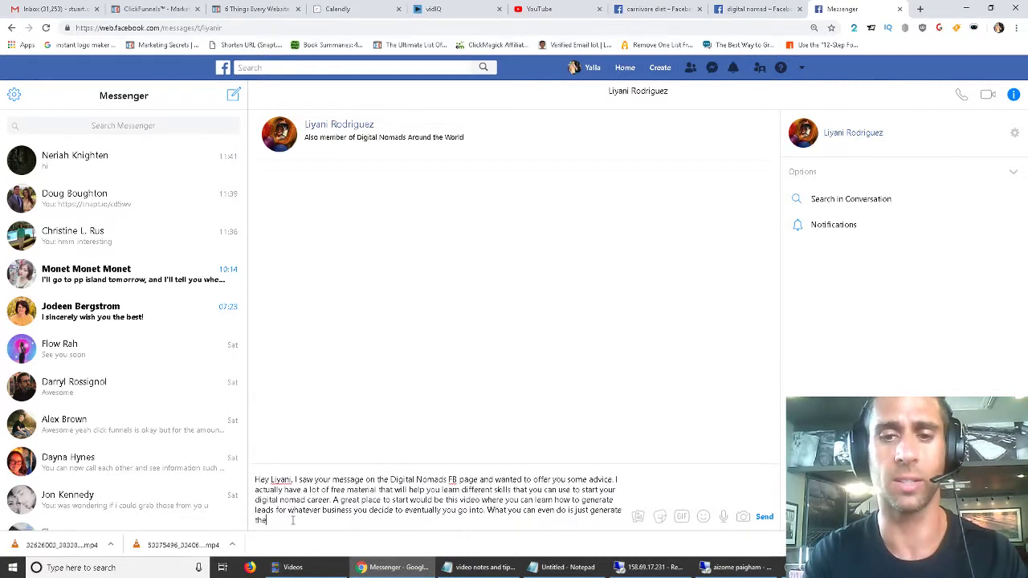
pyautogui.write(' leads, close the deals')
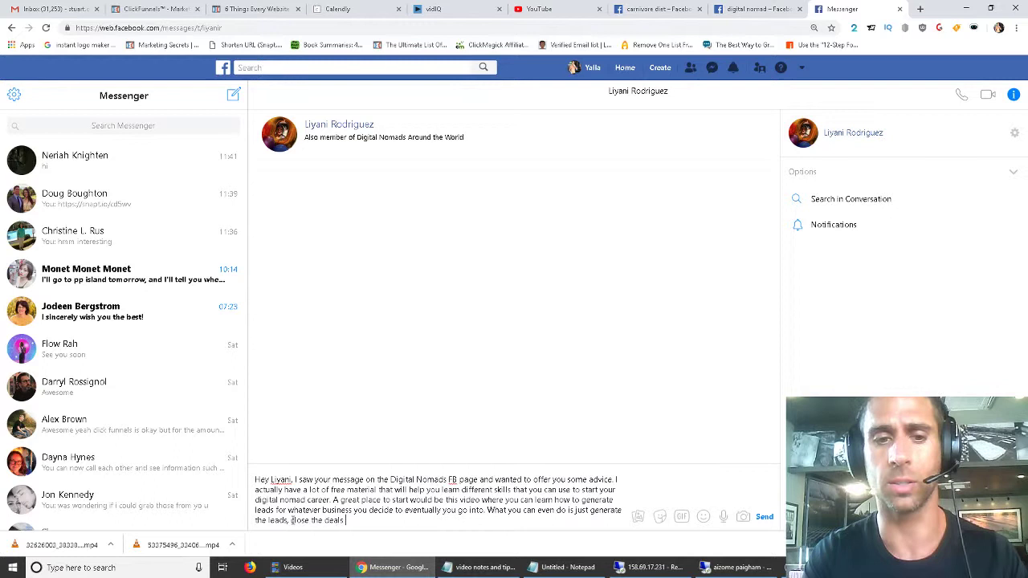
pyautogui.write('yourself, and then ')
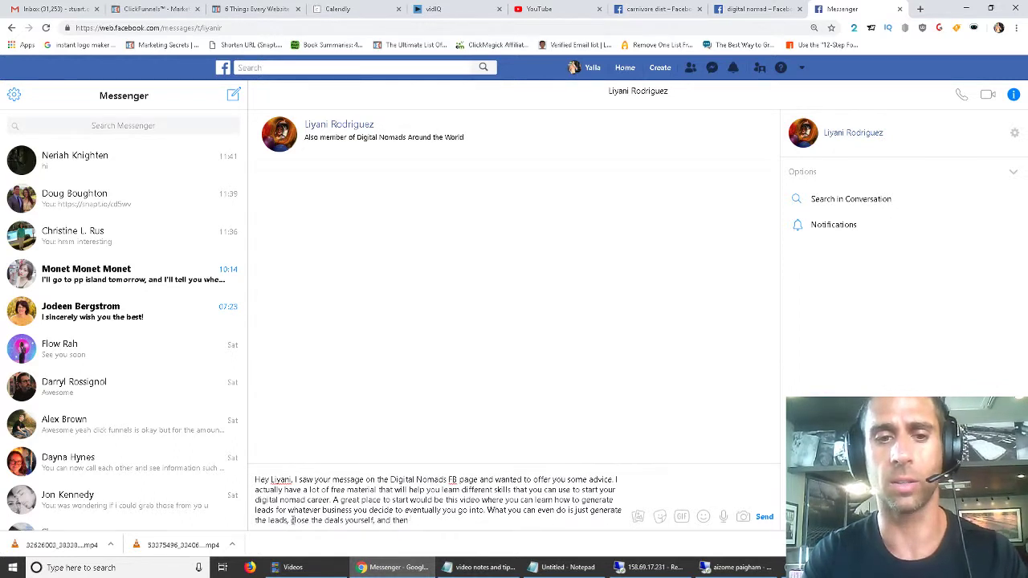
pyautogui.write('contract the work out to s')
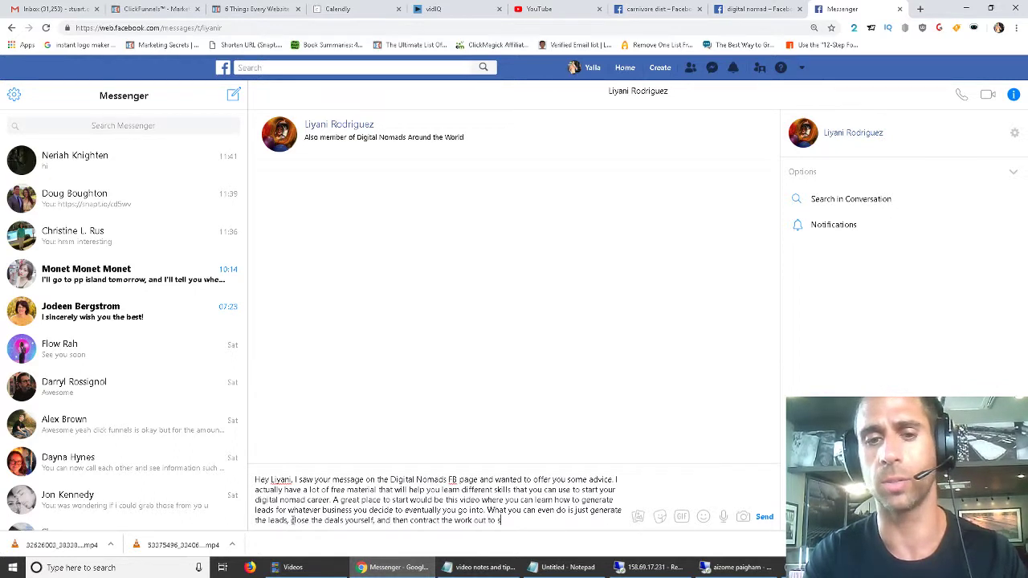
pyautogui.press('BackSpace')
pyautogui.write('another company')
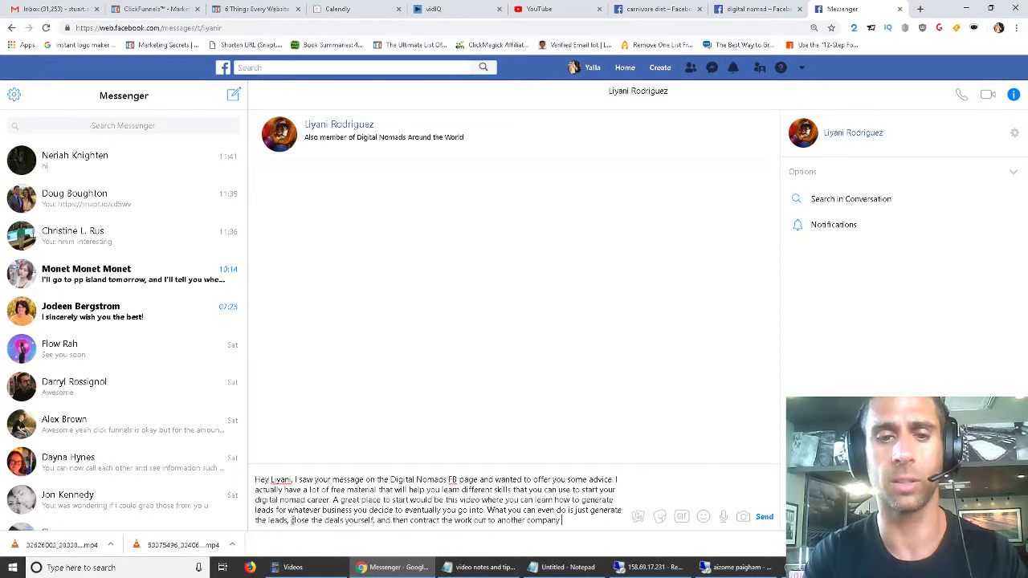
pyautogui.write(' so')
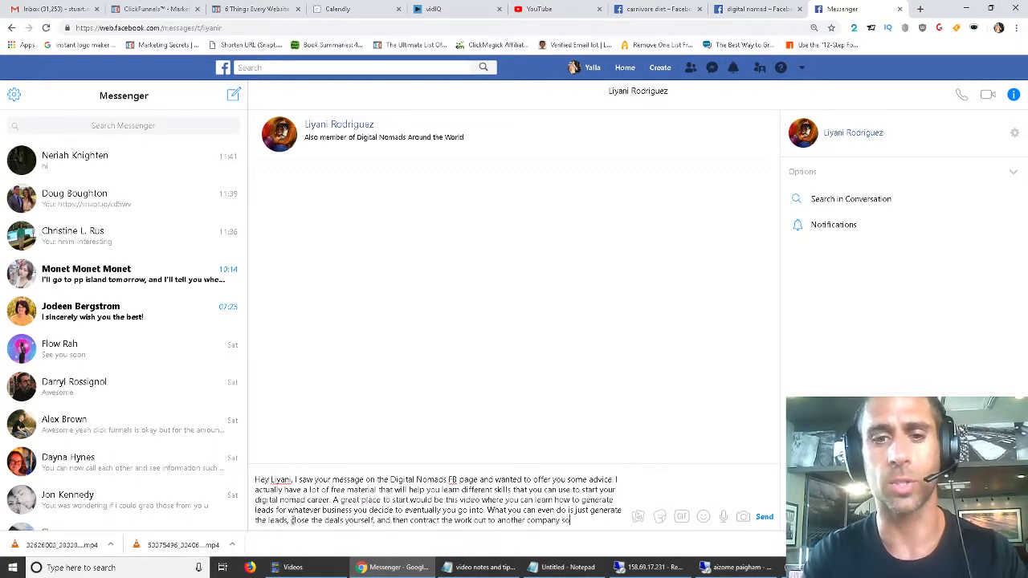
pyautogui.write(' you actually')
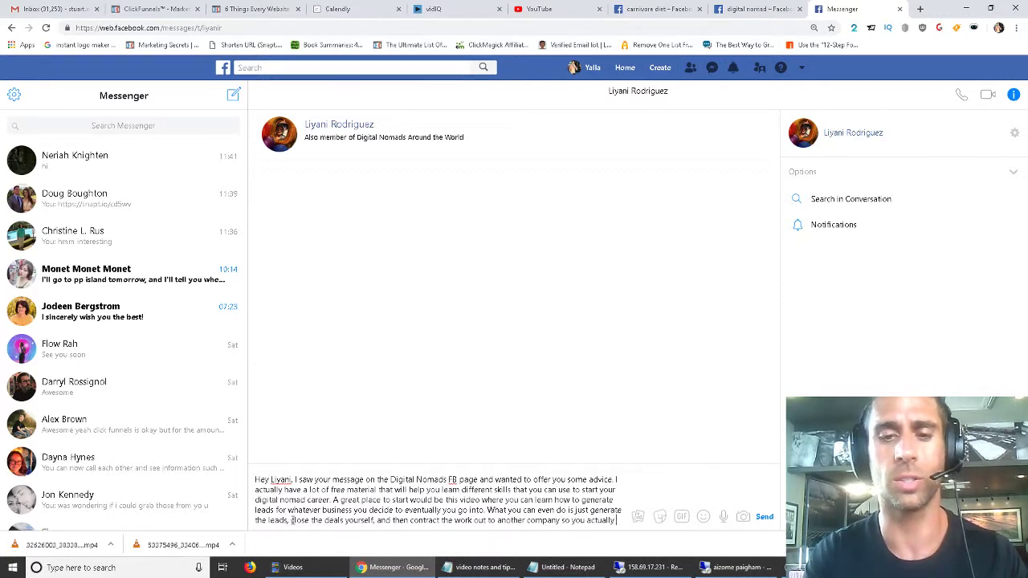
pyautogui.write(" don't even have to ")
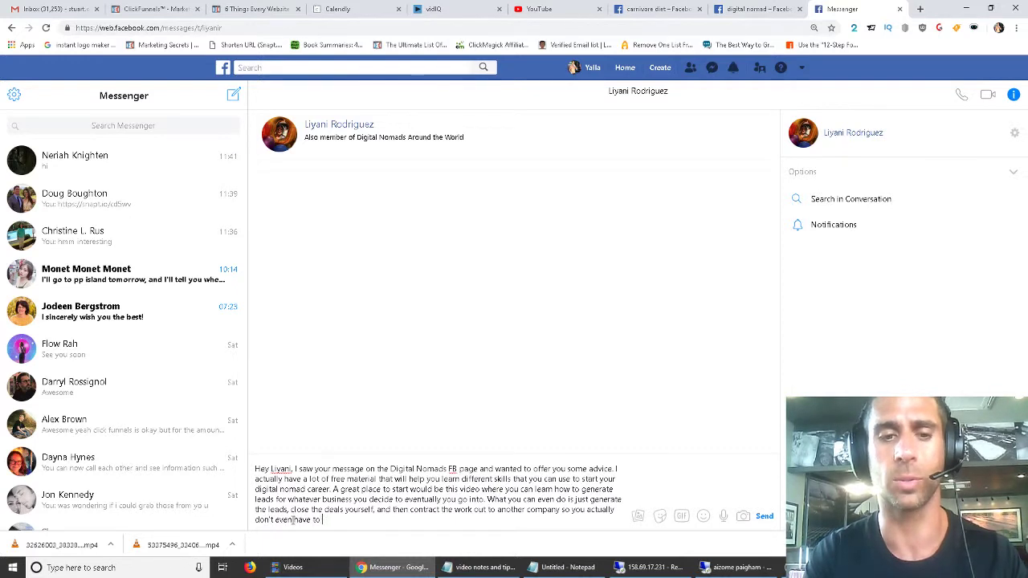
pyautogui.write('learn any skill')
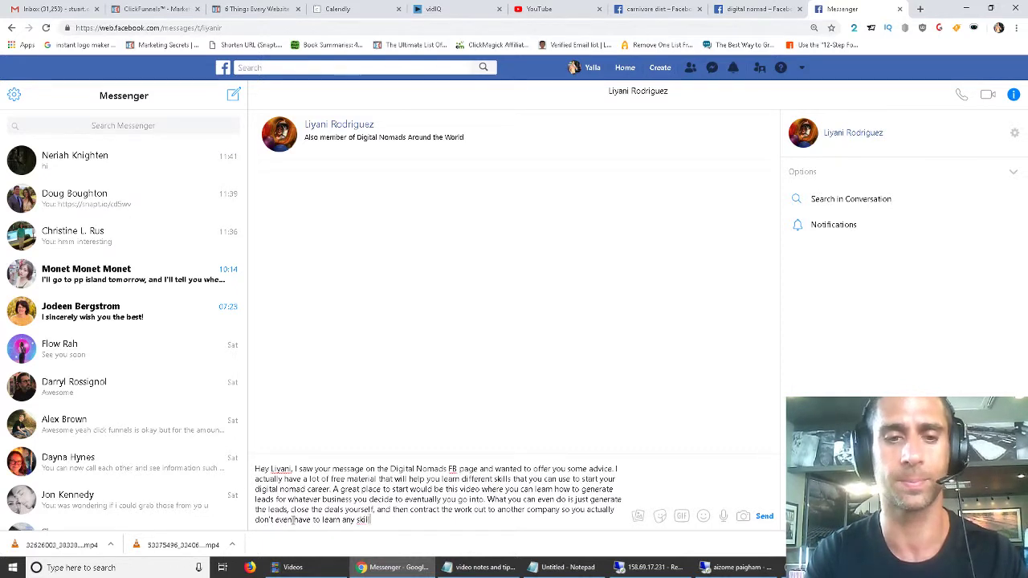
pyautogui.write('s. Anyway, if you have ')
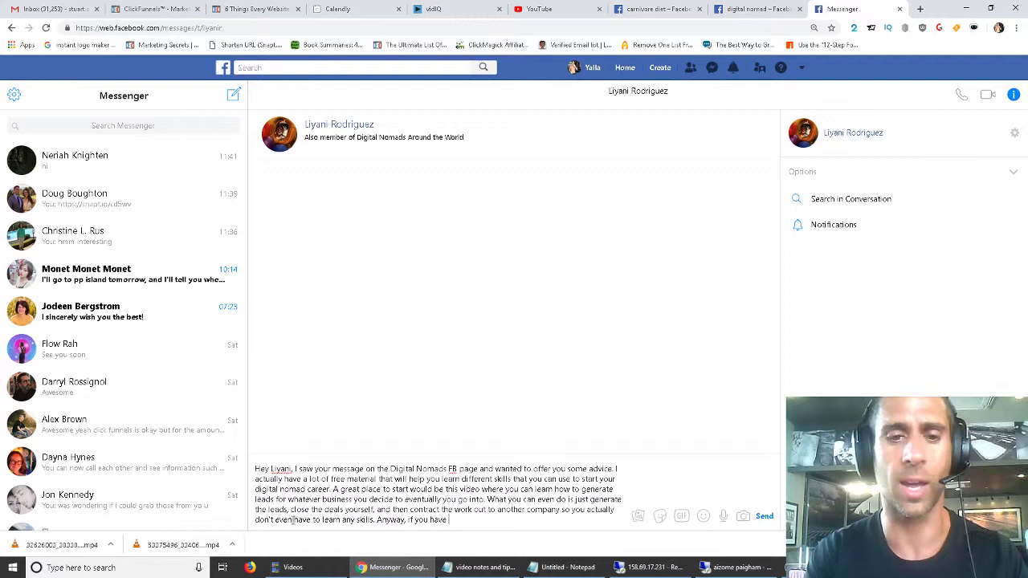
pyautogui.write('any questions fee')
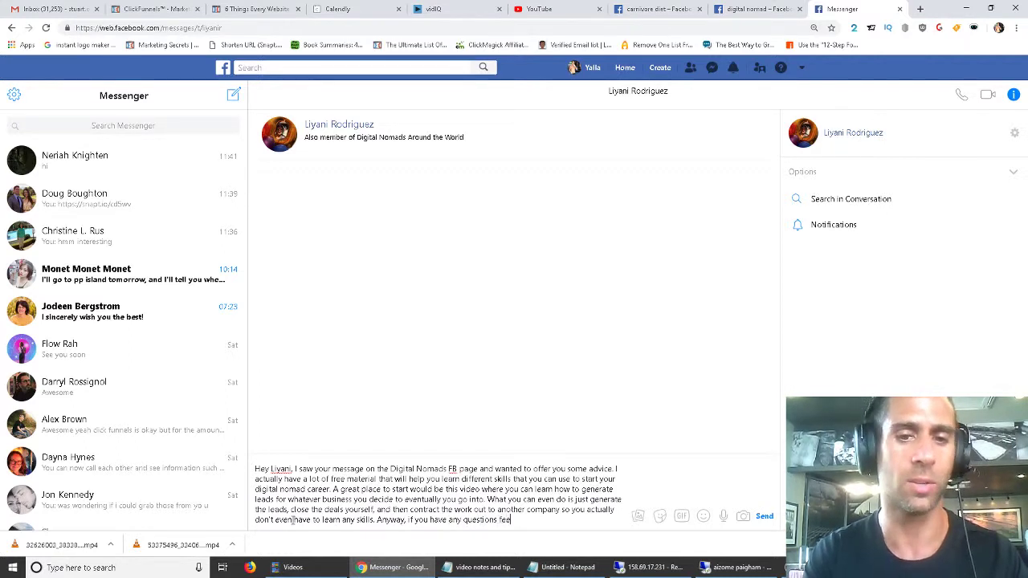
pyautogui.write('l free to shoot me a message')
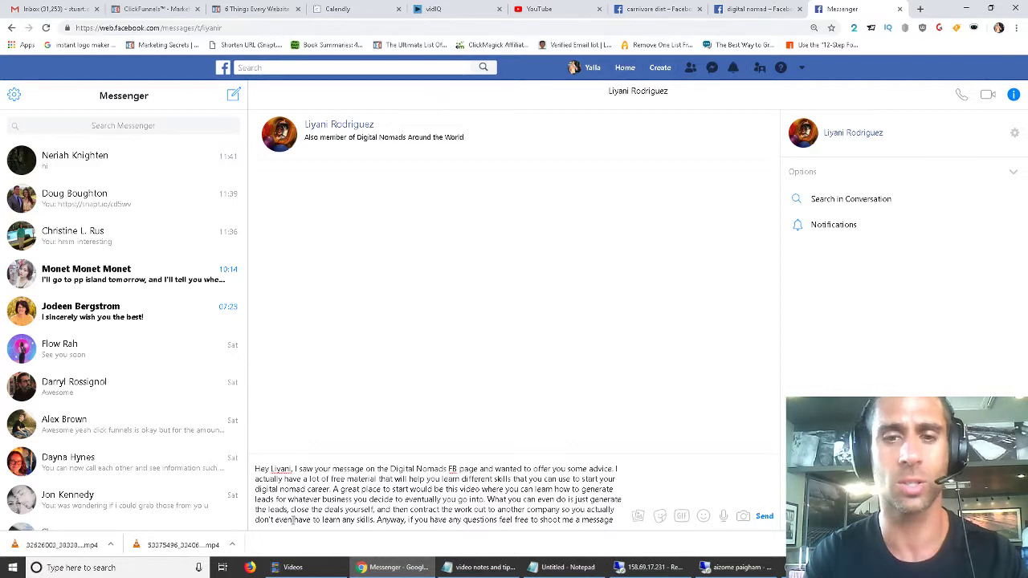
pyautogui.write('.')
pyautogui.hotkey('shift', 'Return')
pyautogui.write('Thanks')
pyautogui.press('BackSpace')
pyautogui.press('BackSpace')
pyautogui.press('BackSpace')
pyautogui.press('BackSpace')
pyautogui.press('BackSpace')
pyautogui.press('BackSpace')
pyautogui.press('BackSpace')
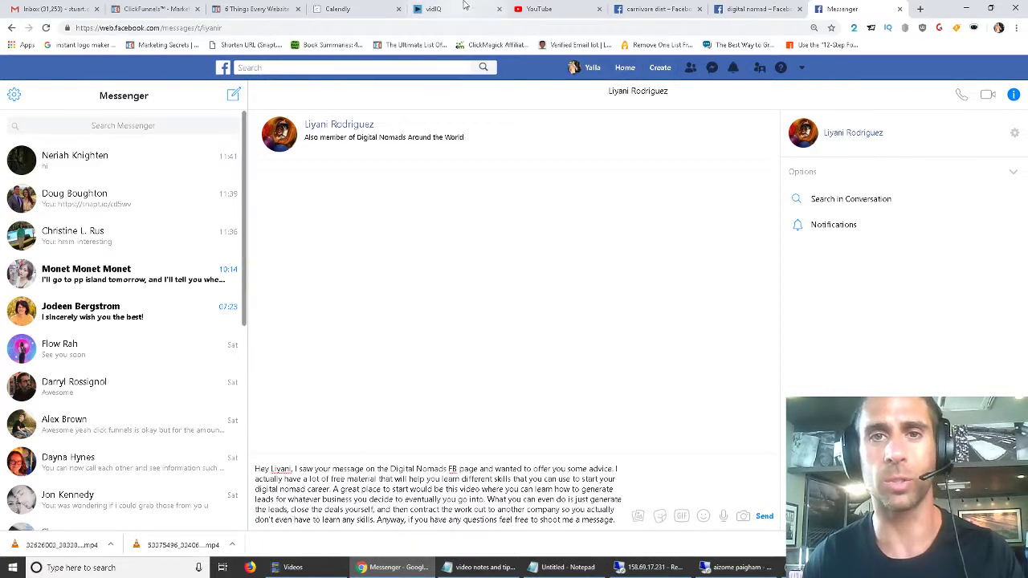
# Switch YouTube to the other channel account and open its YouTube Studio dashboard.
pyautogui.click(534, 8)
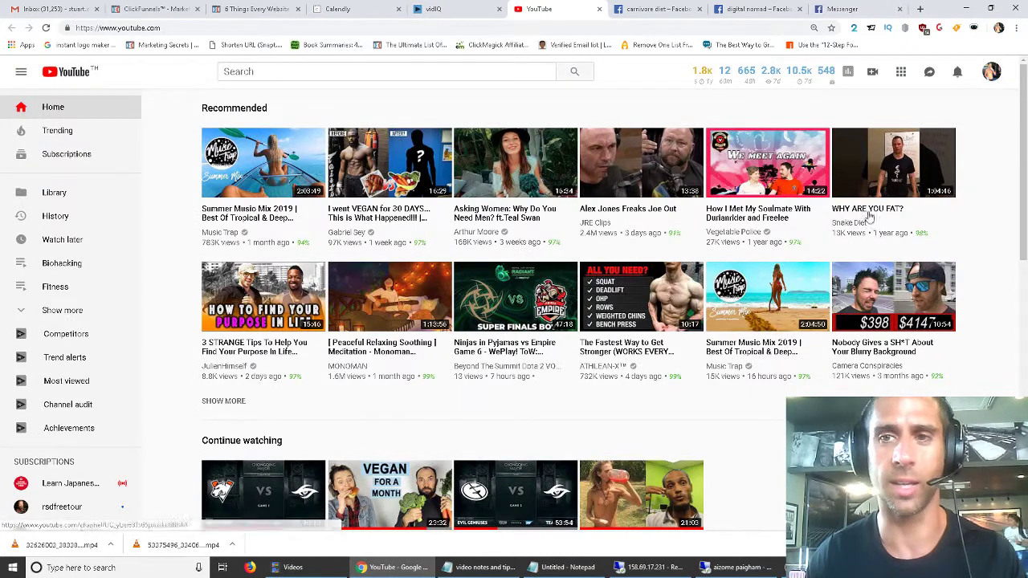
pyautogui.click(994, 73)
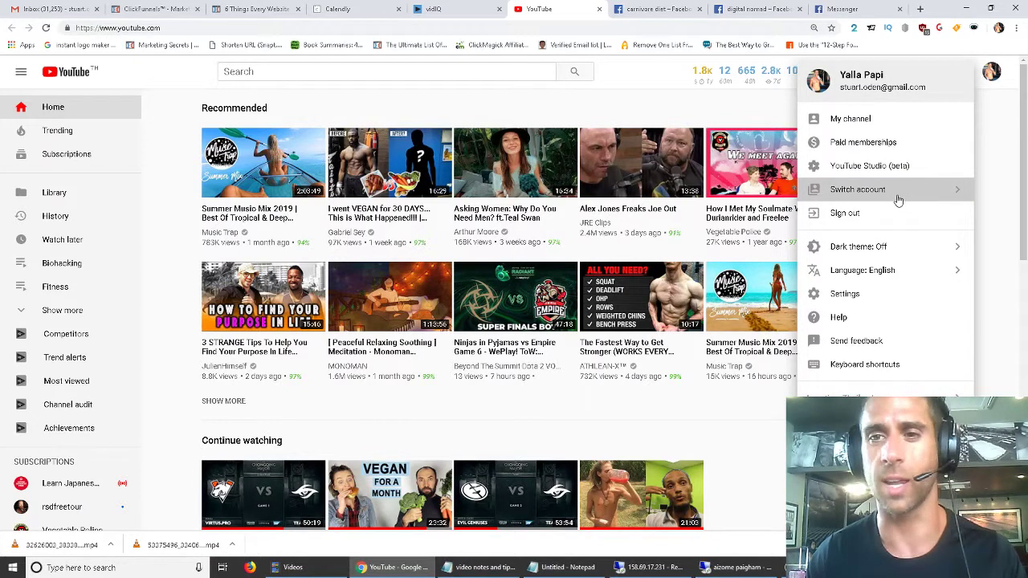
pyautogui.click(939, 195)
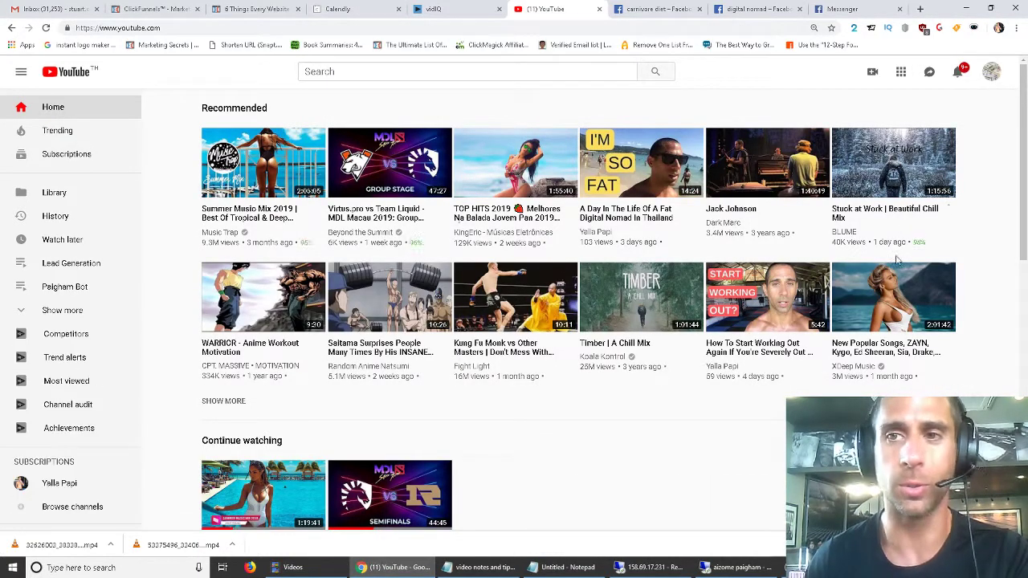
pyautogui.click(993, 72)
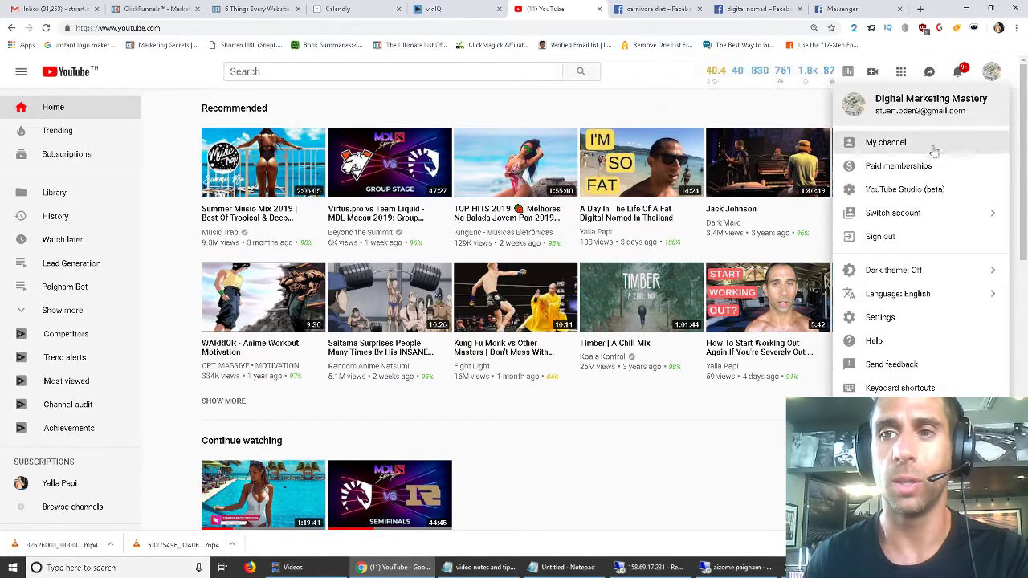
pyautogui.click(906, 191)
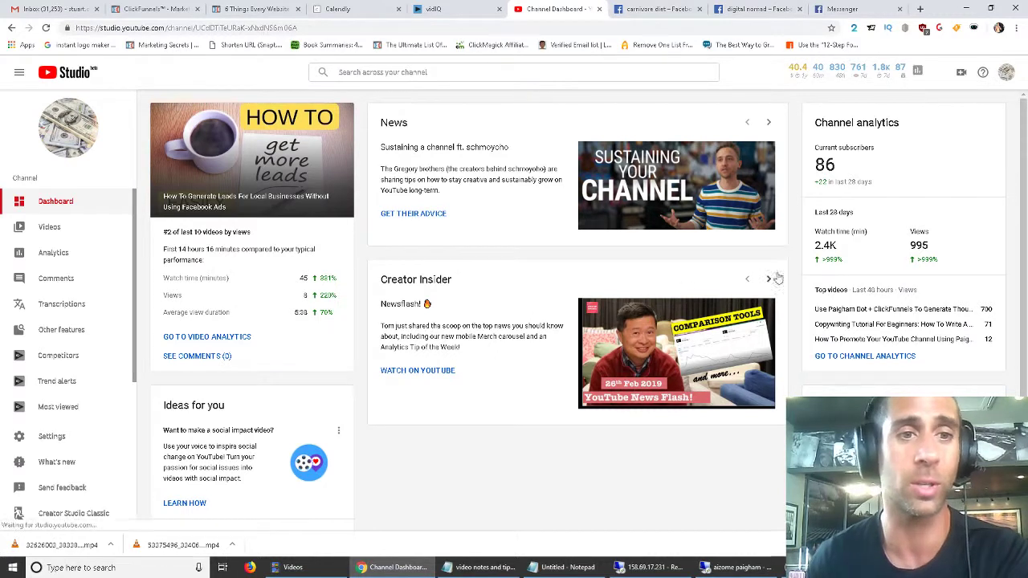
# Copy the 'Use Paigham Bot + ClickFunnels' video's shareable link and return to the Messenger draft.
pyautogui.click(57, 232)
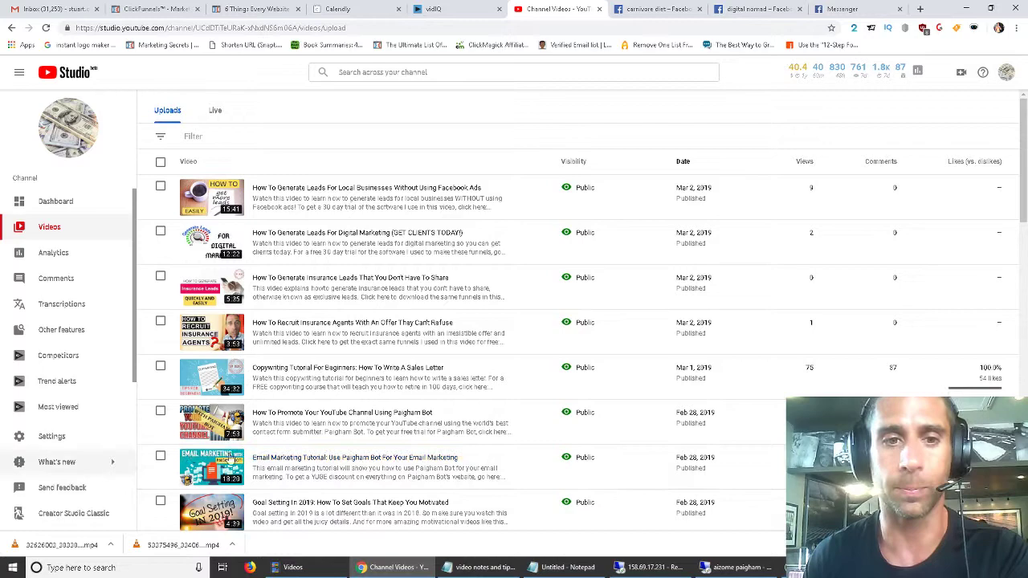
pyautogui.scroll(-5, 597, 391)
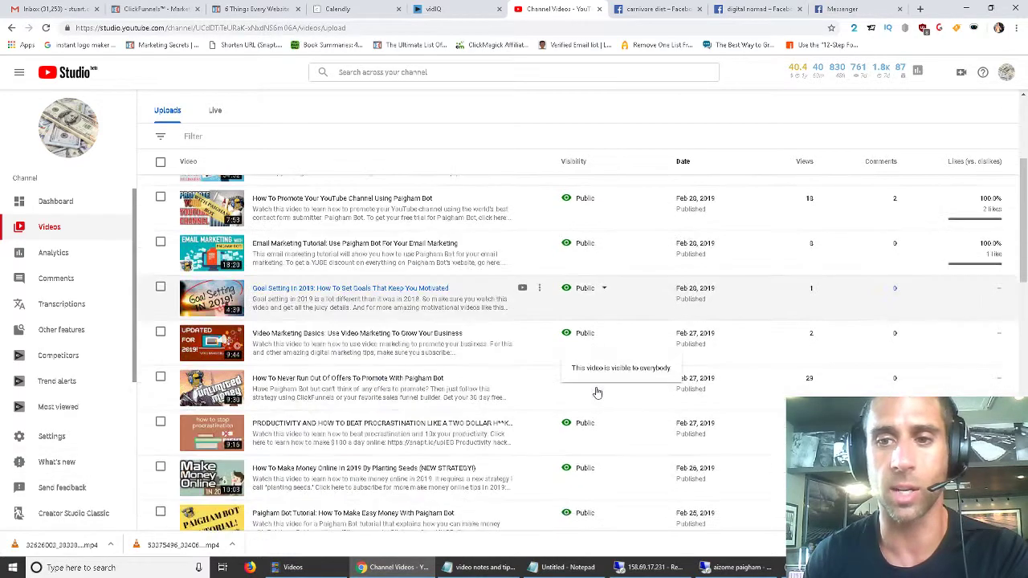
pyautogui.scroll(-2, 597, 391)
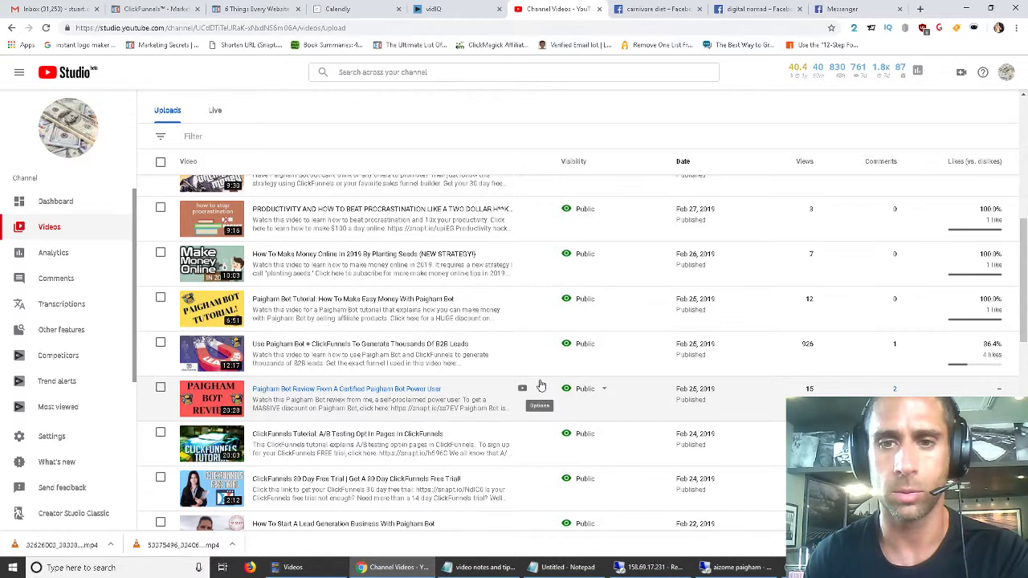
pyautogui.click(541, 345)
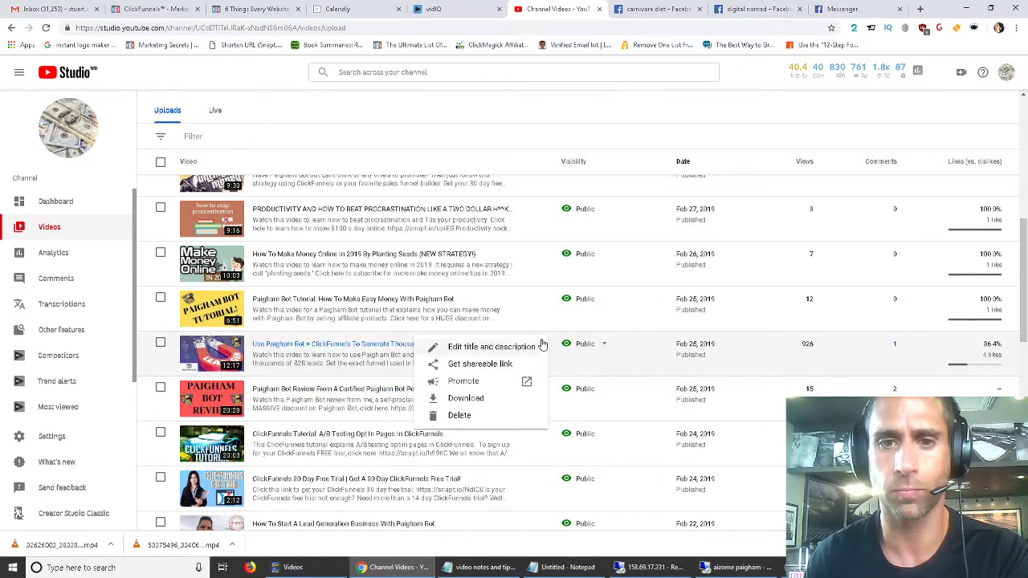
pyautogui.click(523, 366)
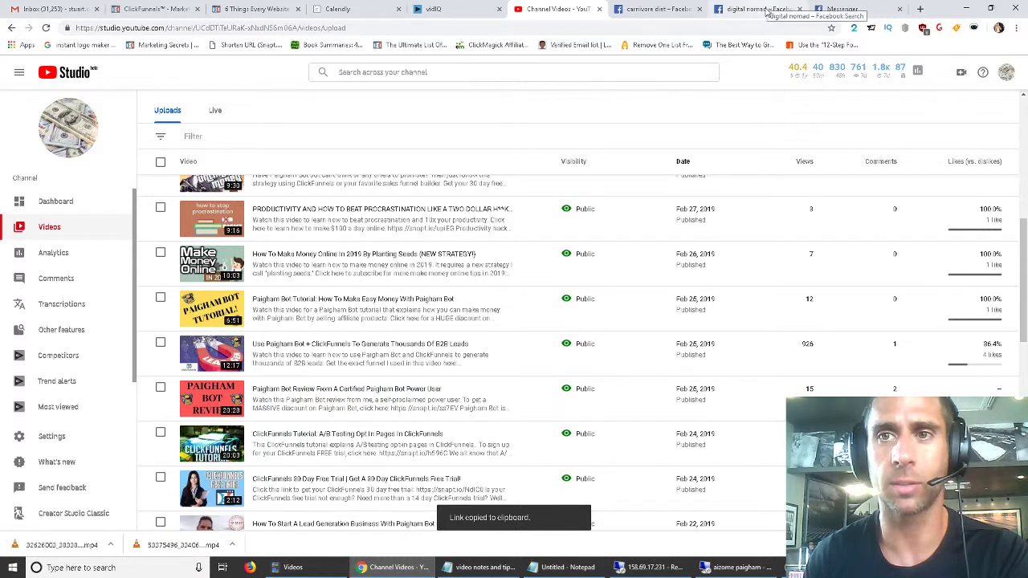
pyautogui.click(769, 13)
pyautogui.click(667, 11)
pyautogui.click(823, 15)
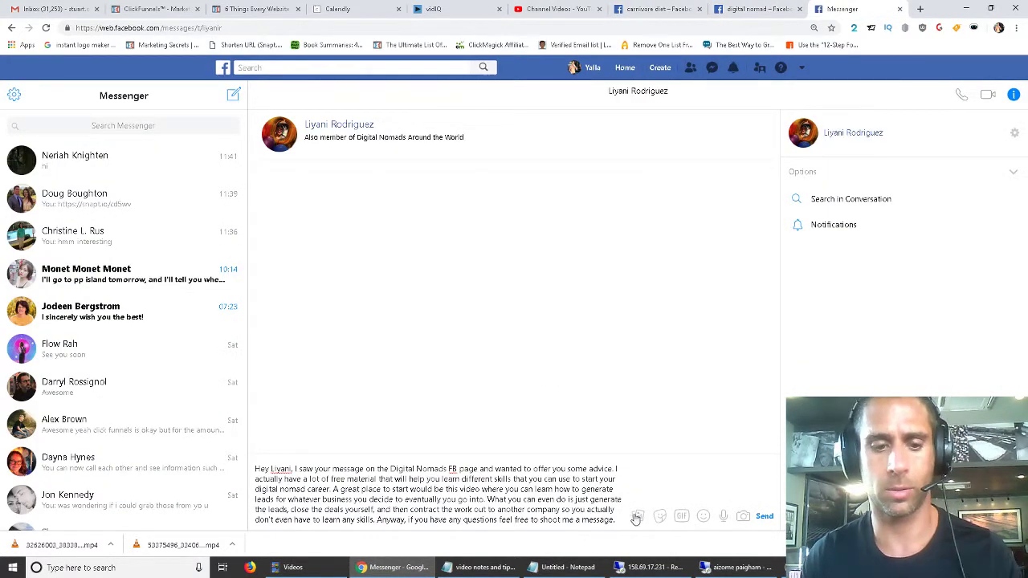
# Paste the youtu.be link at the message's end and send it with the video preview.
pyautogui.hotkey('ctrl', 'v')
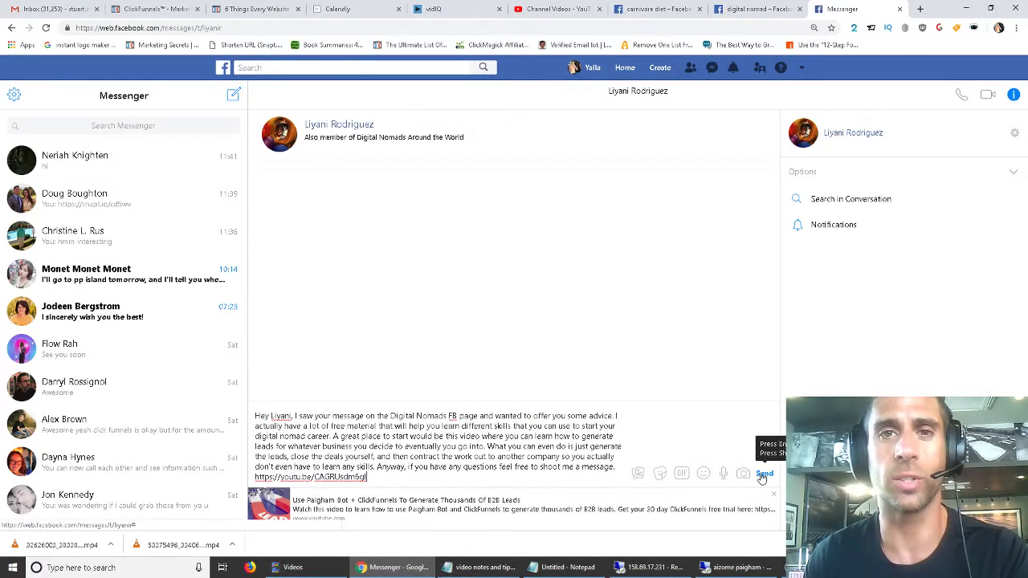
pyautogui.click(763, 476)
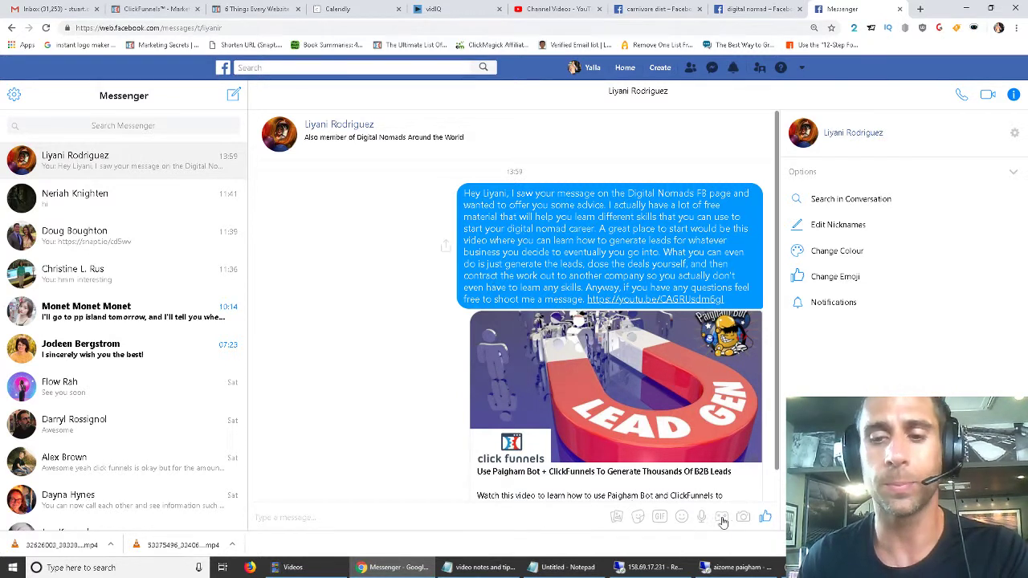
pyautogui.click(499, 567)
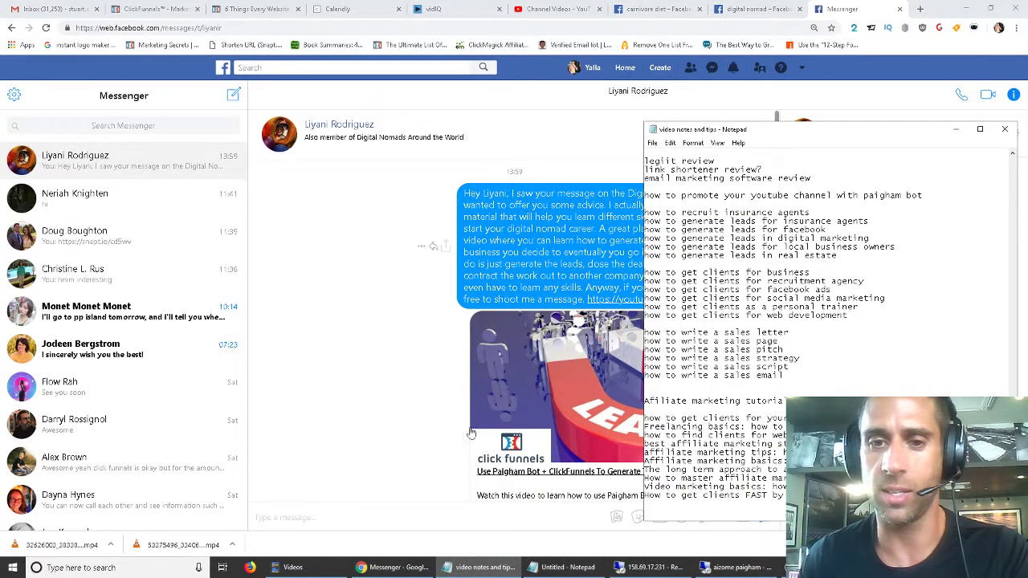
pyautogui.click(426, 406)
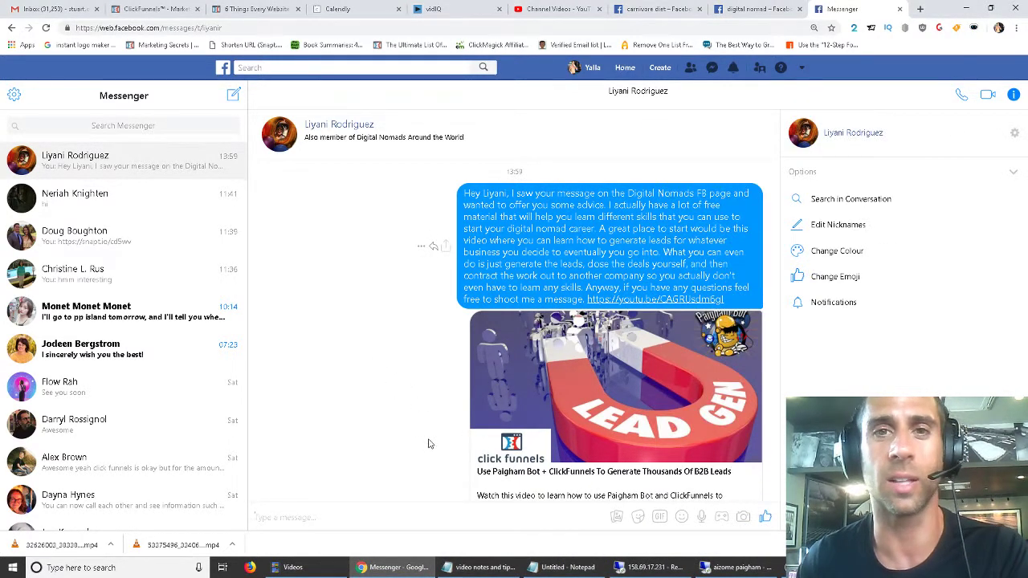